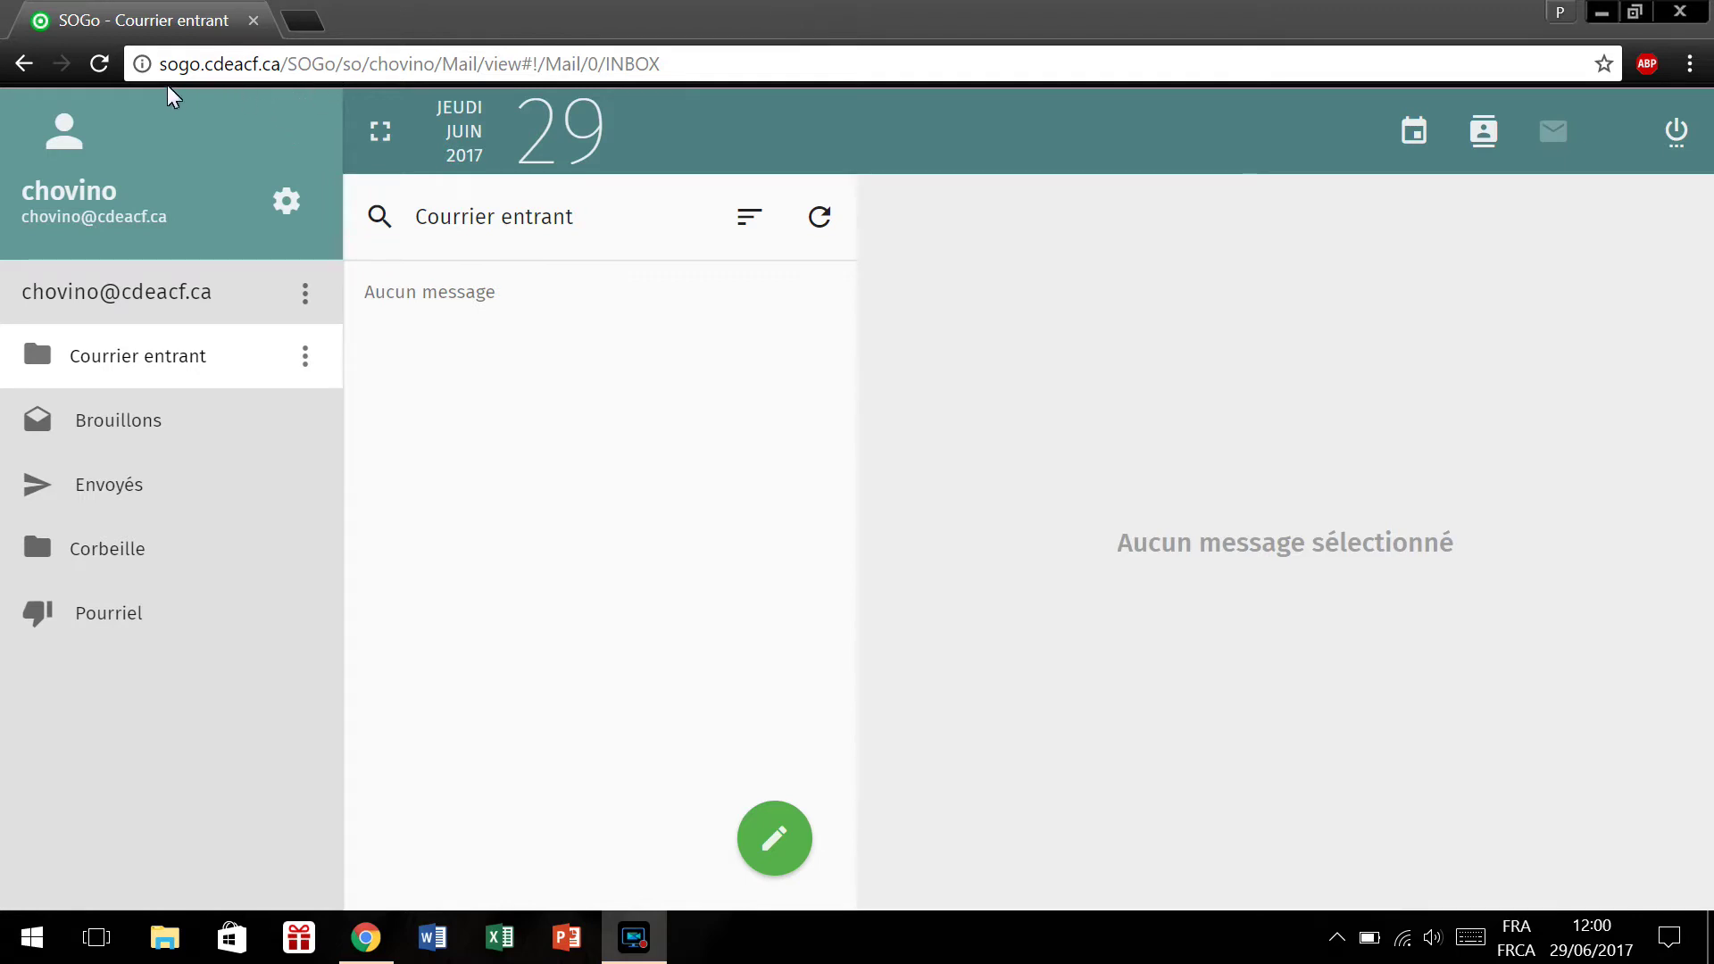
Enable automatic replies for prolonged absence (Absence prolongée) in the mail preferences
click(286, 200)
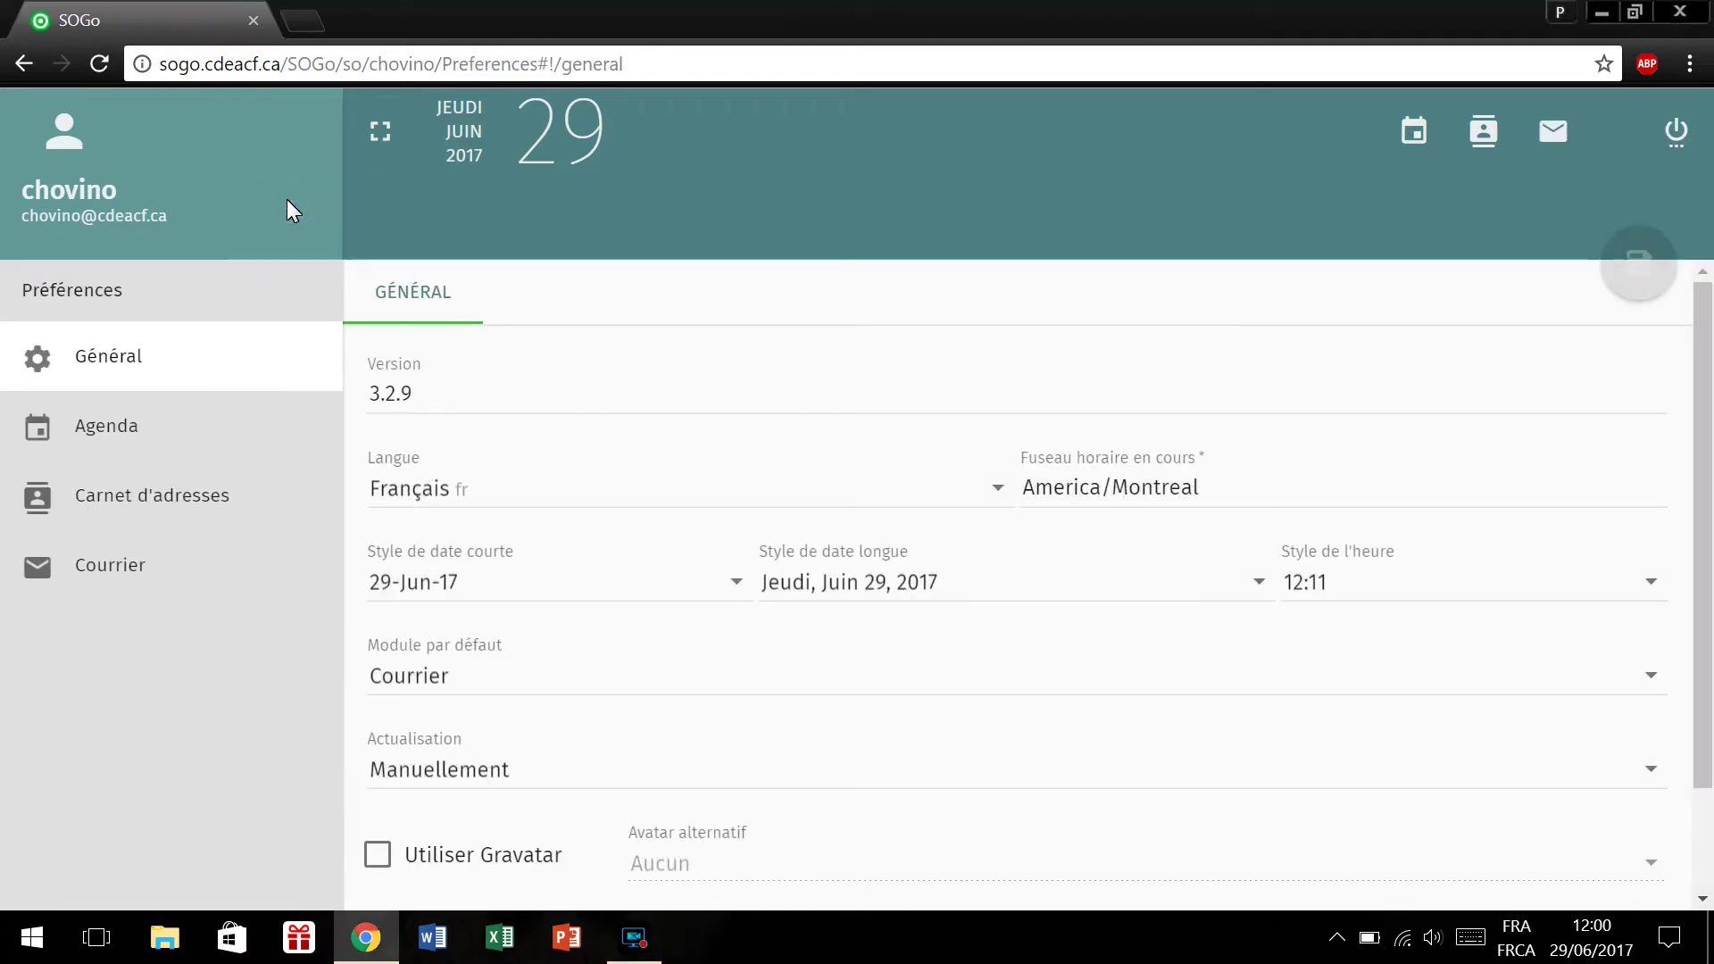
click(142, 575)
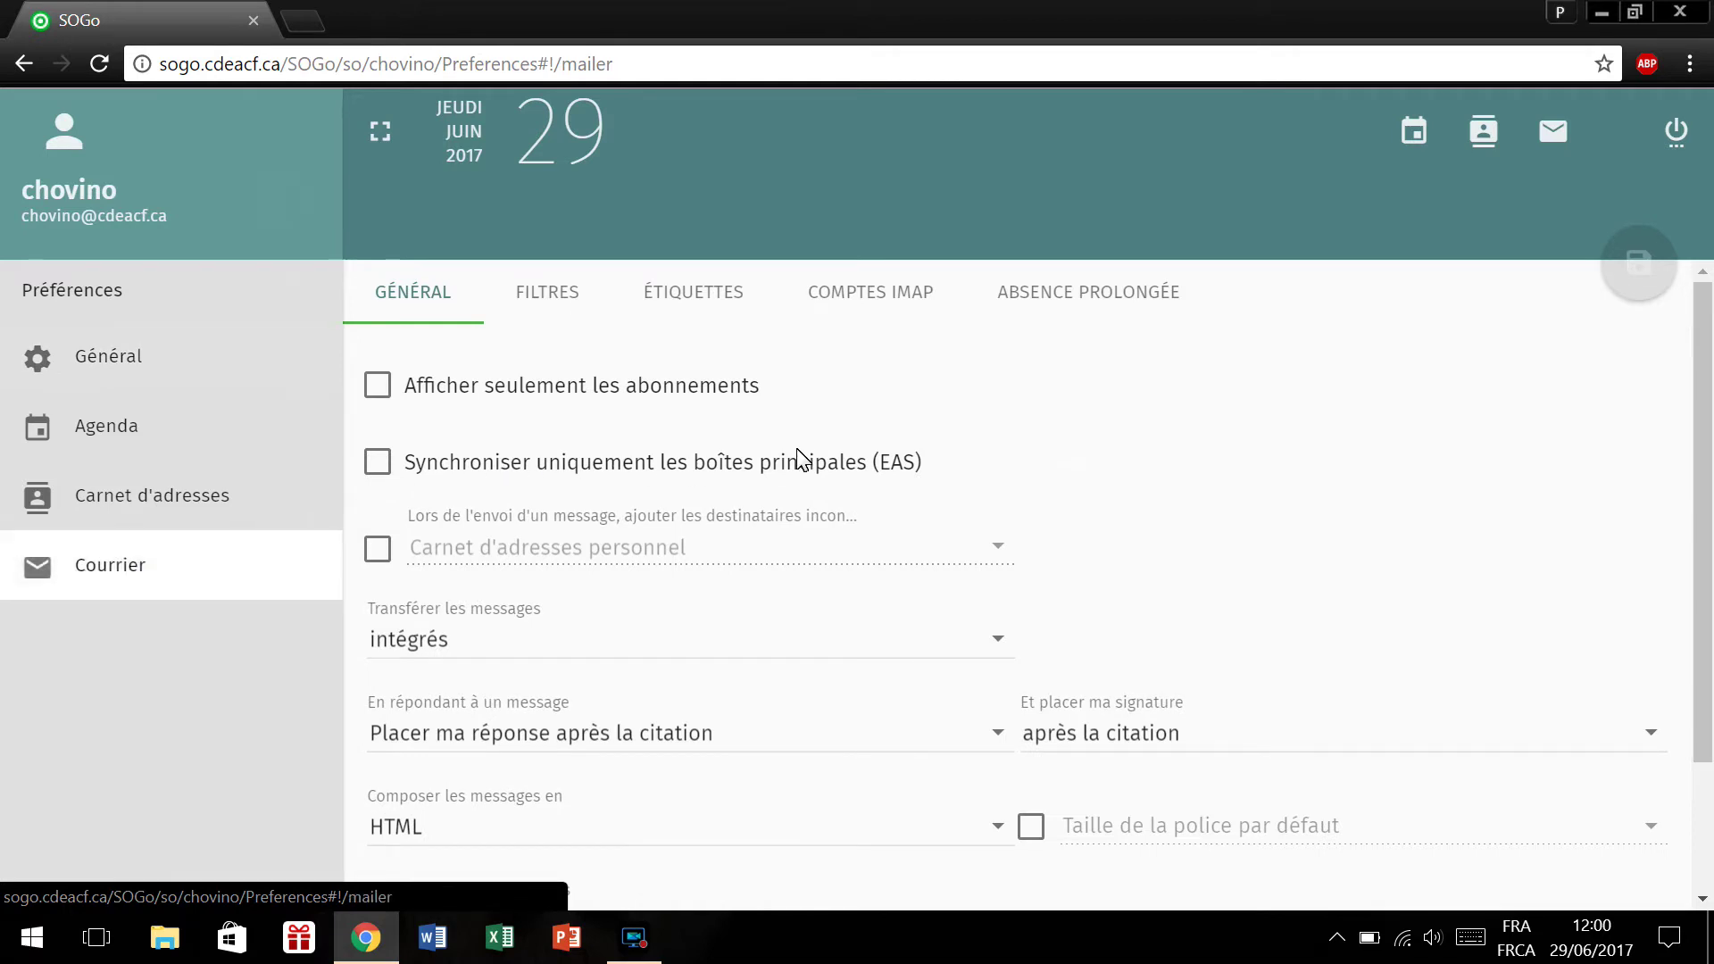
click(1099, 303)
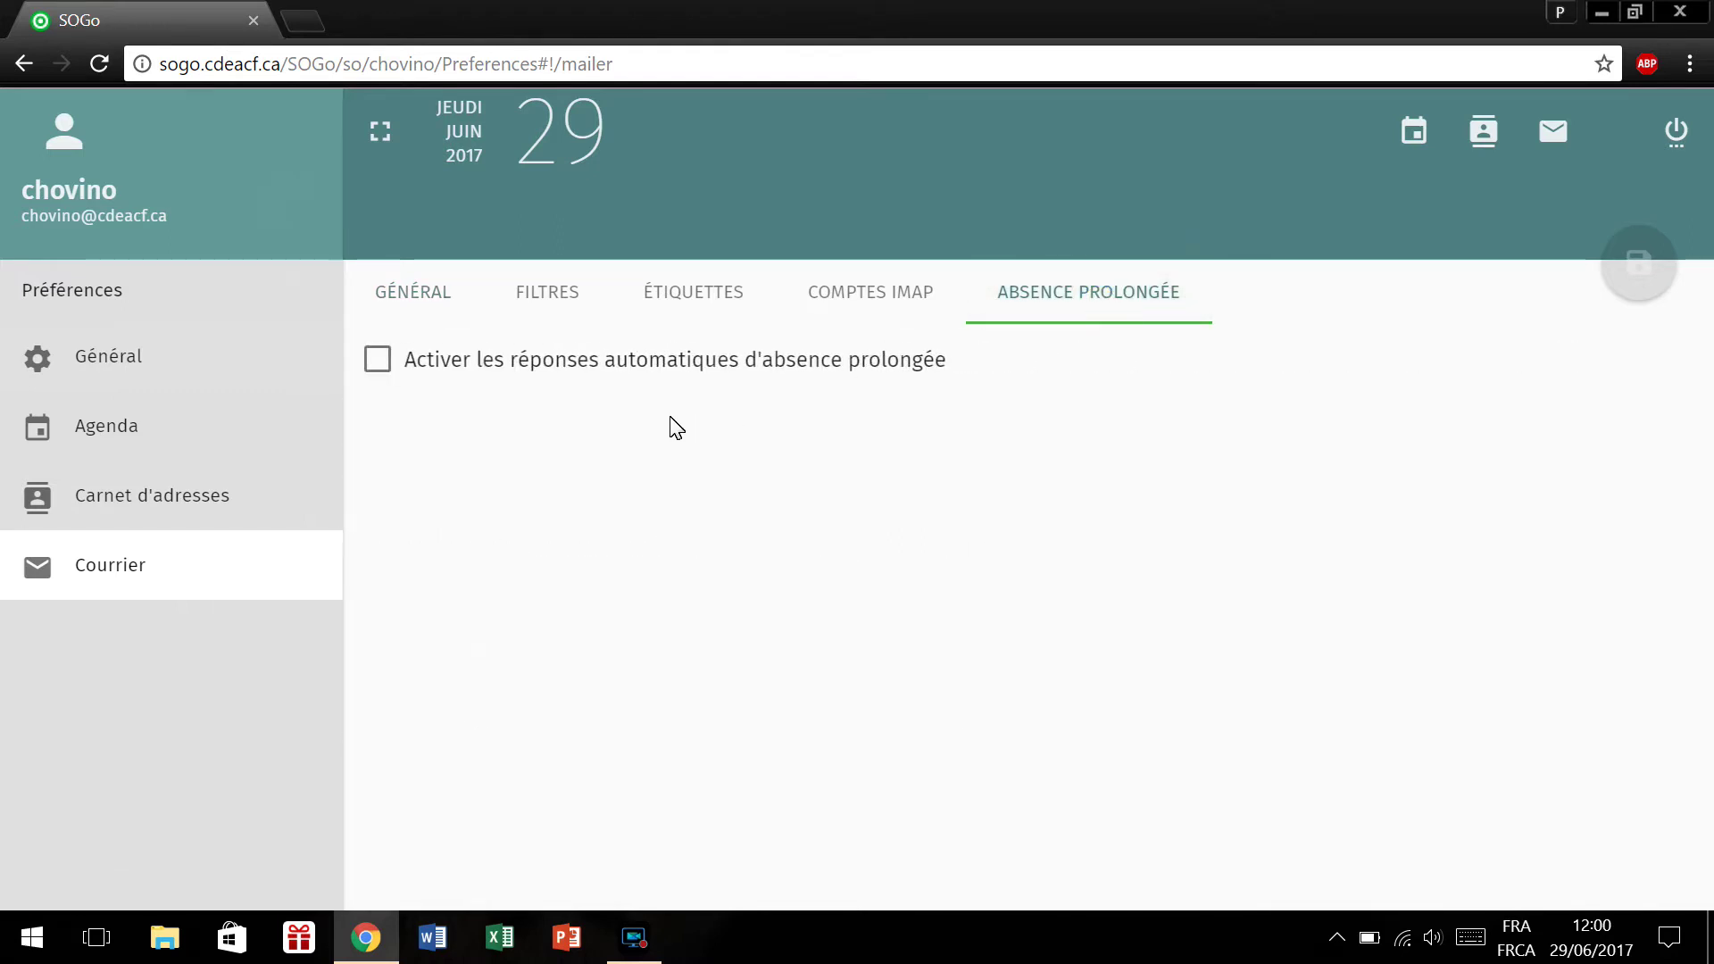
click(376, 371)
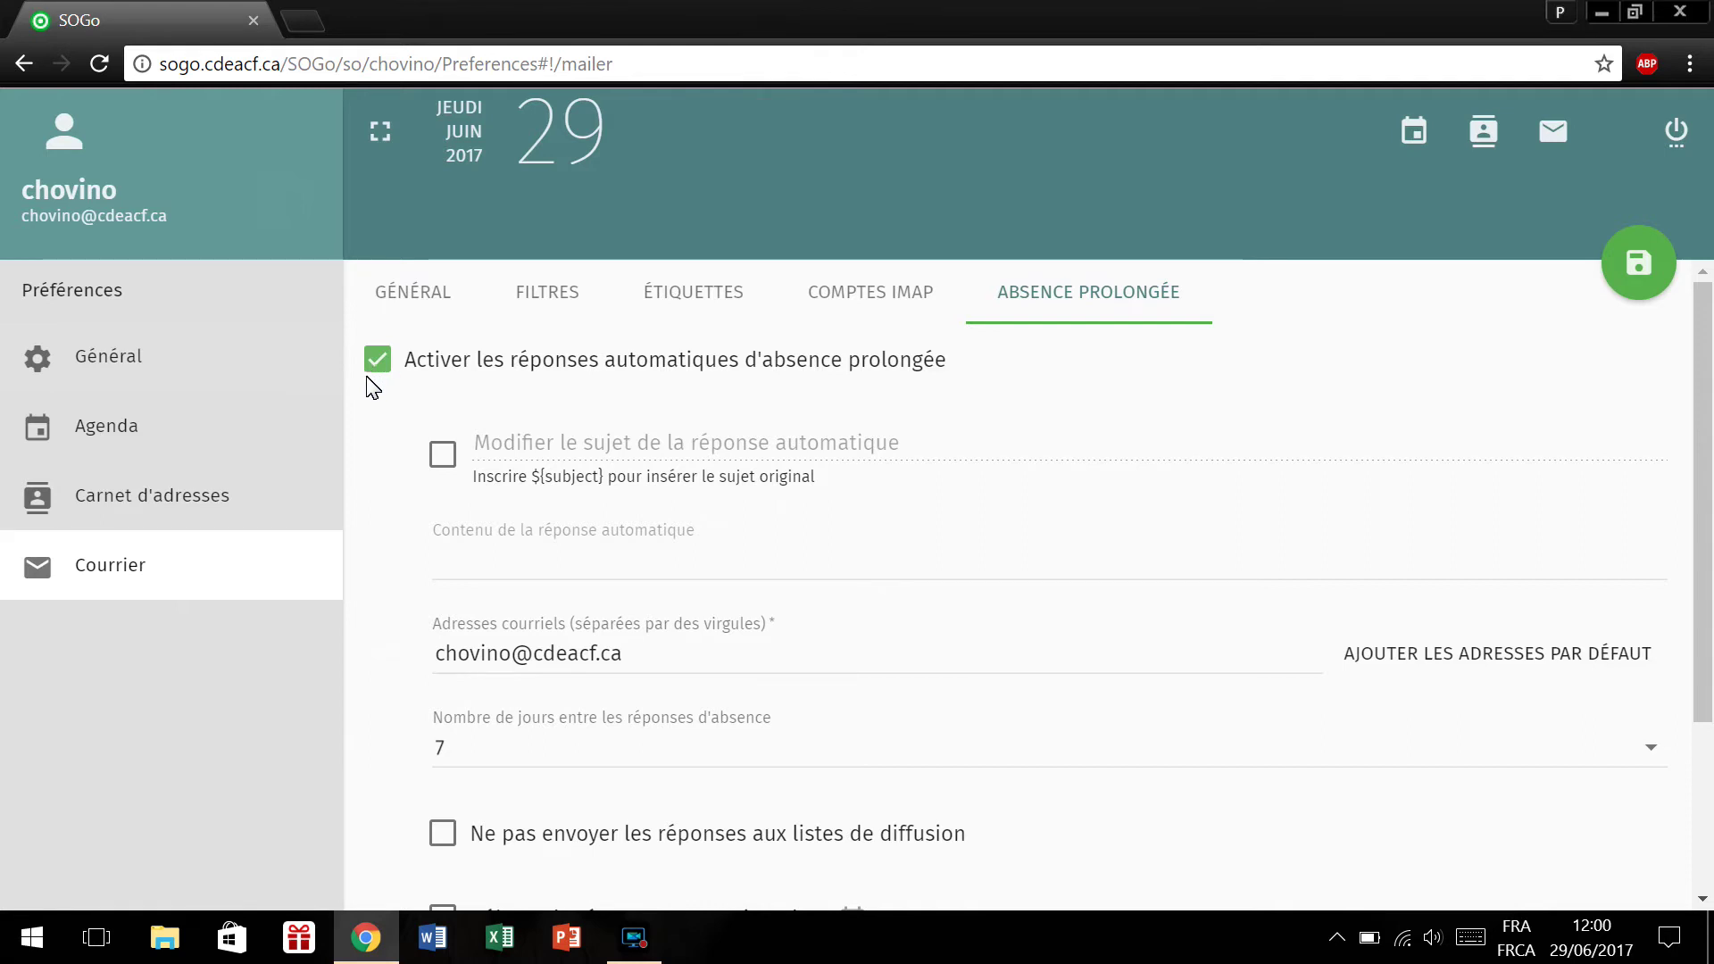
Enable a custom subject for the automatic reply and set it to "Je m'en vais!"
click(452, 464)
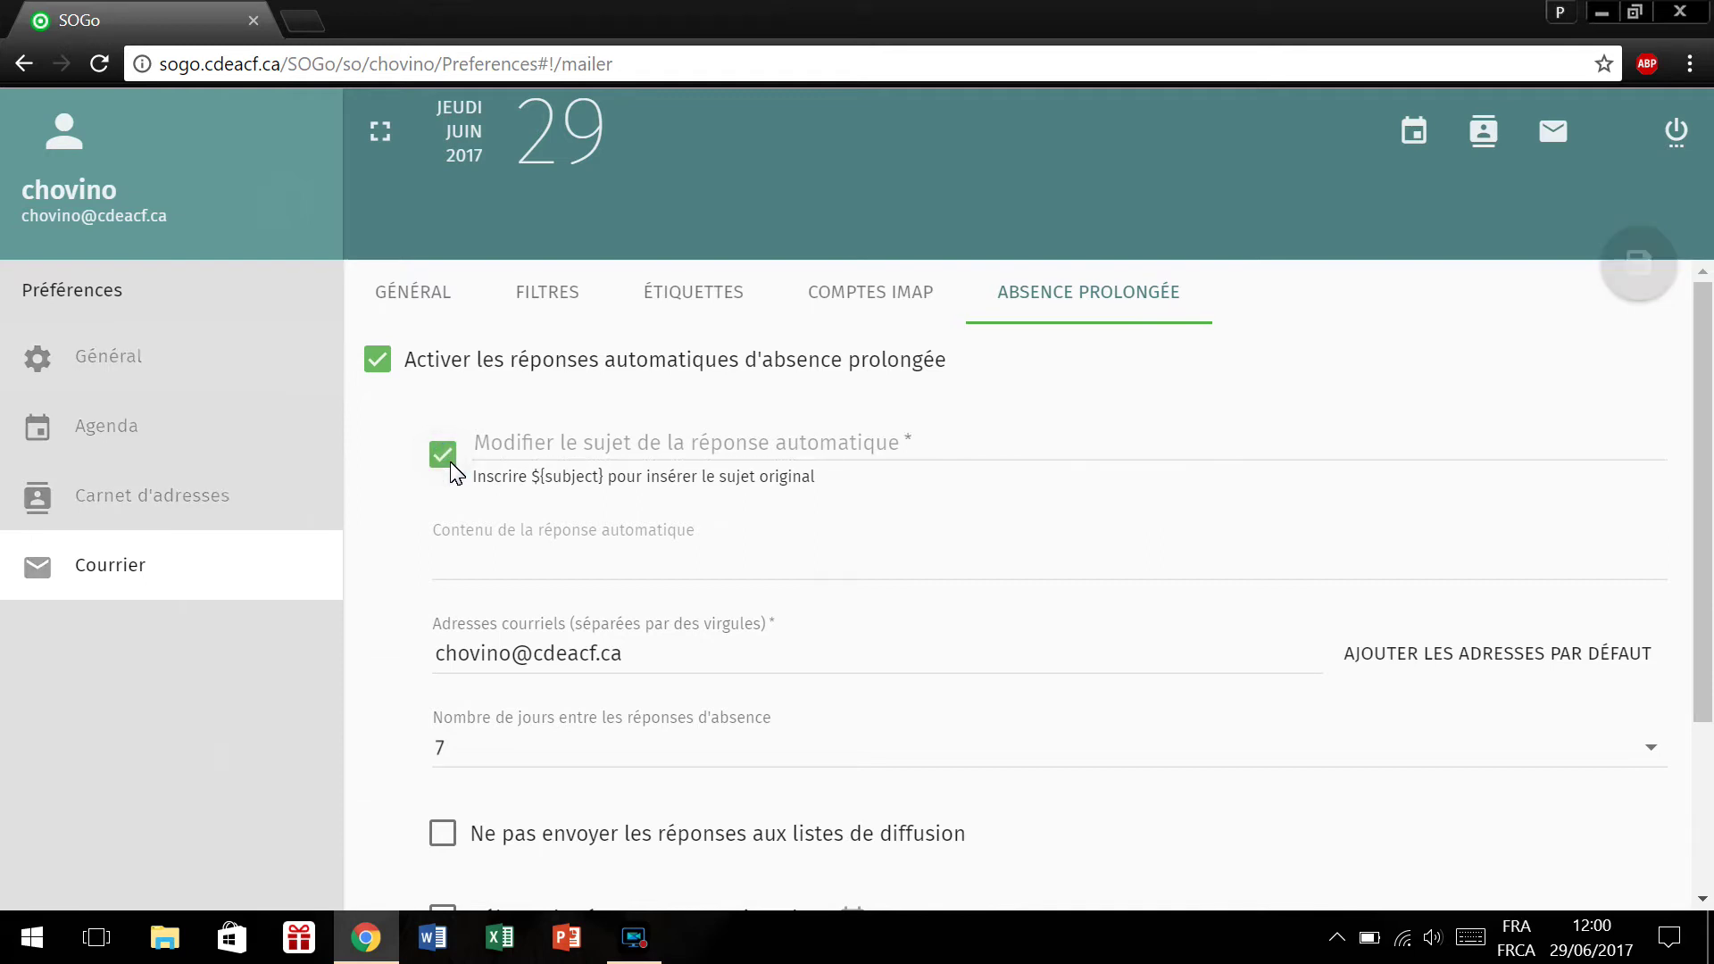
click(504, 449)
text(Je)
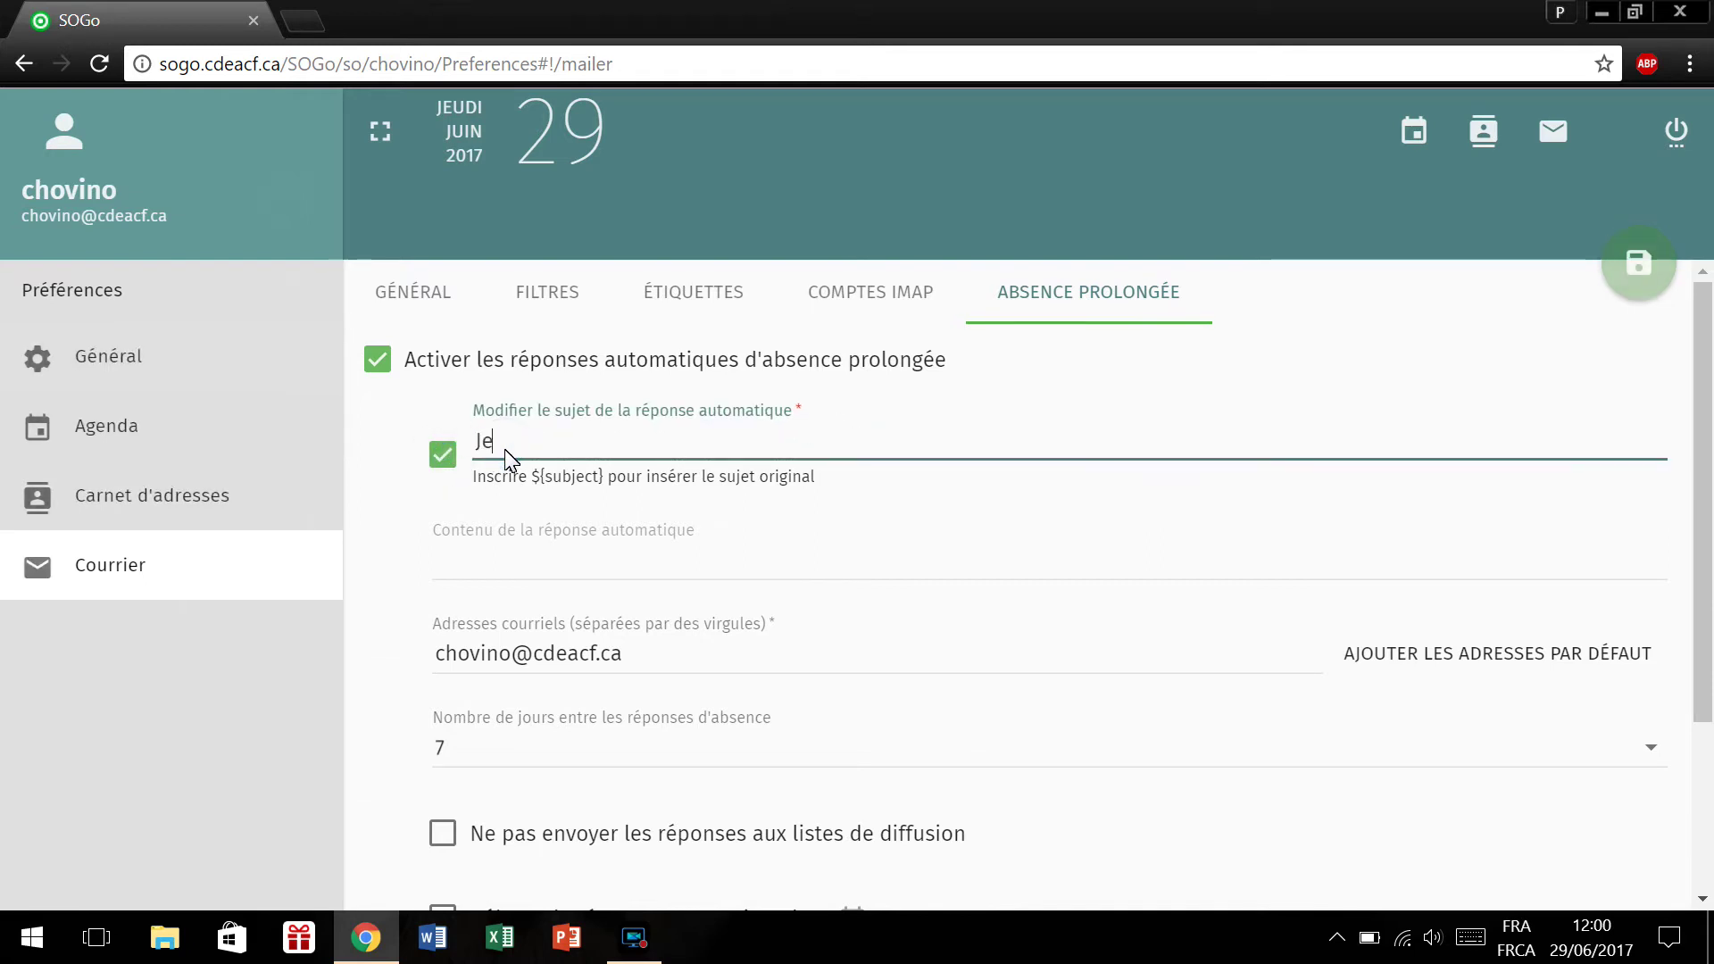
text( m'en vais!)
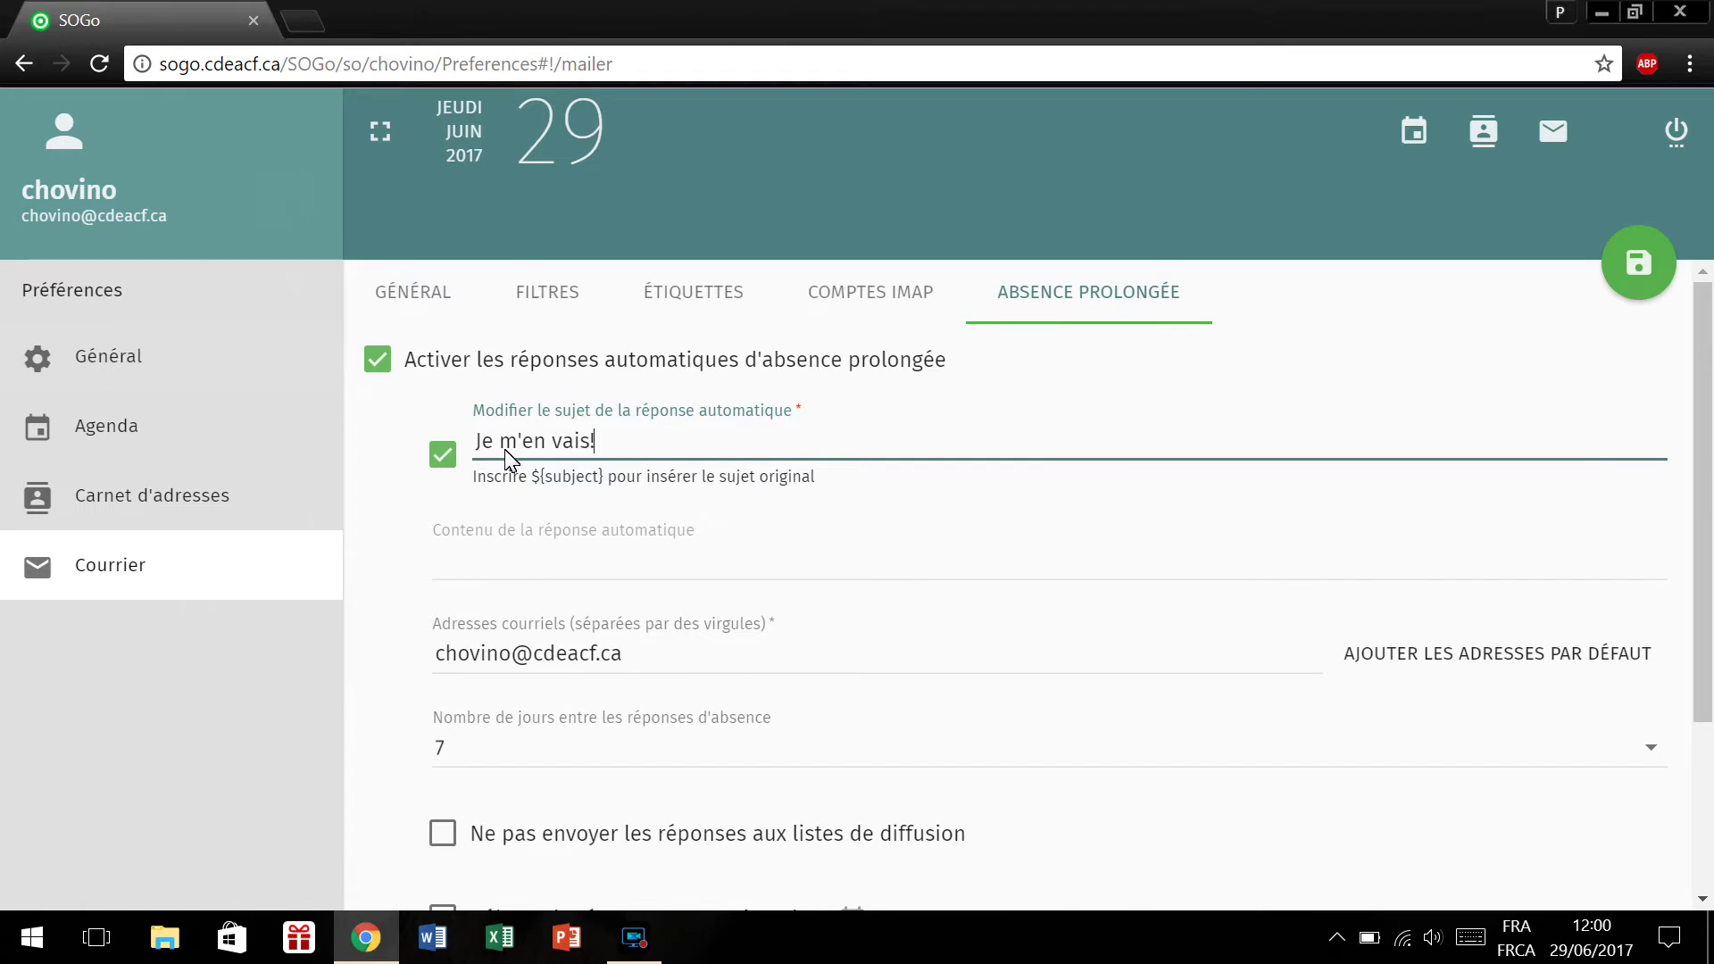
Write "Je ne serai pas disponible cette semaine!!!" as the automatic reply's content
click(497, 553)
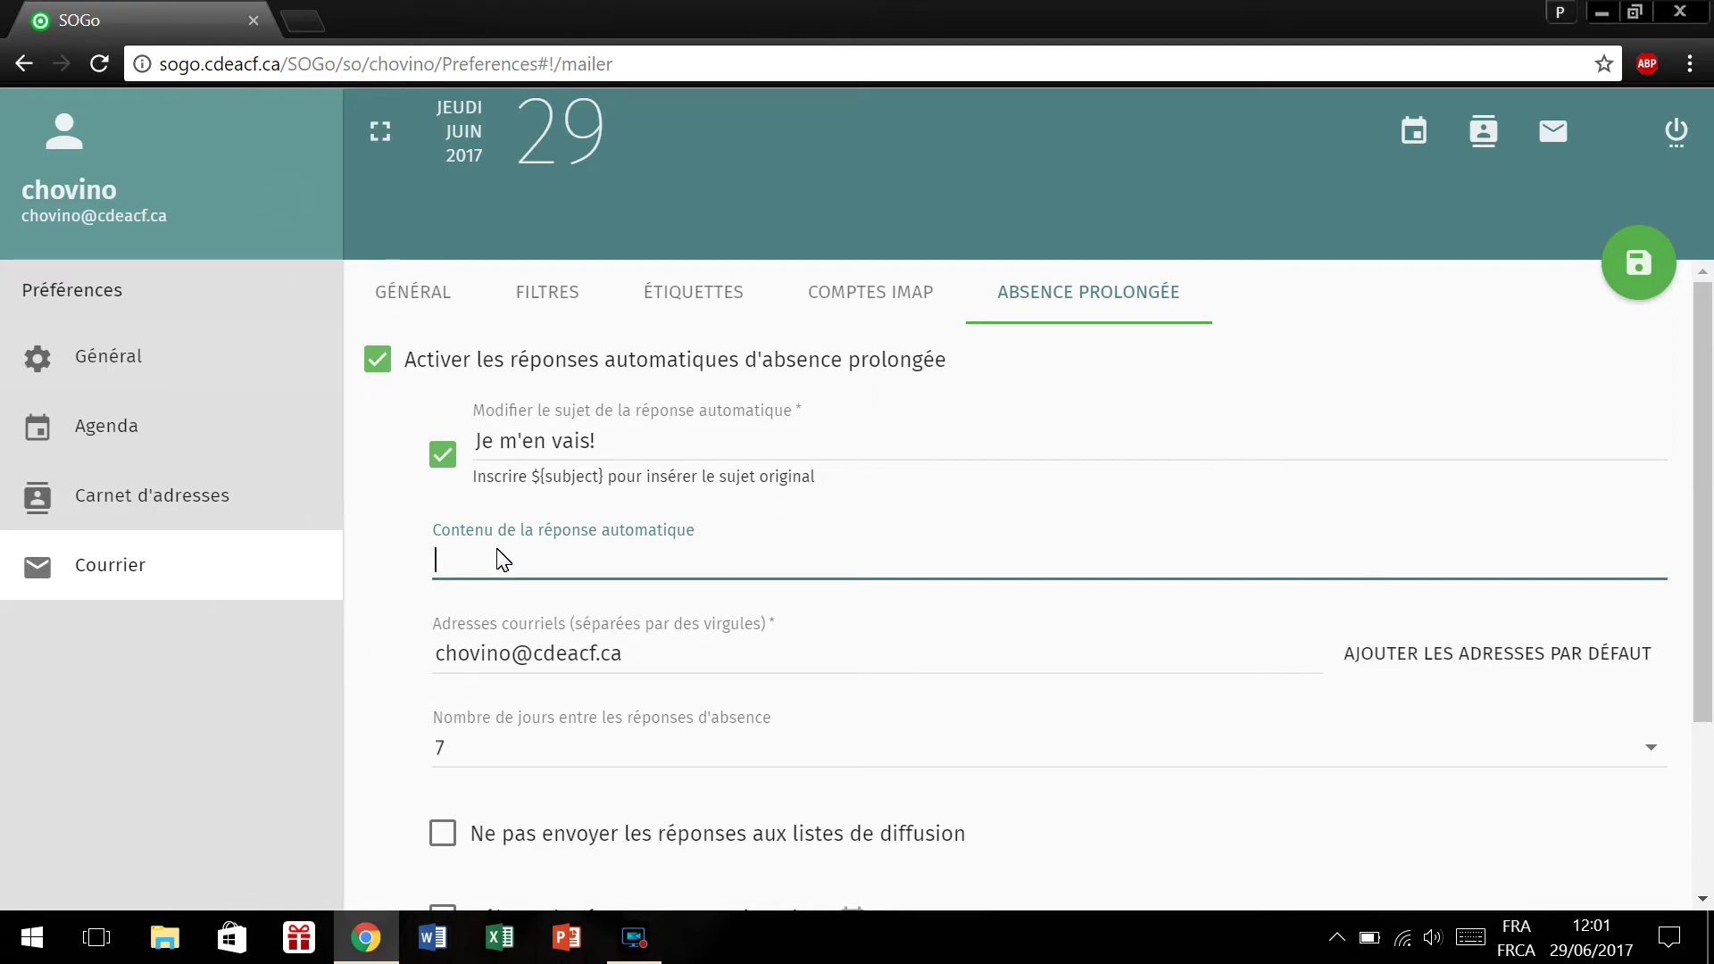
text(Je nessai)
text( pas disponi)
text(ble cette s)
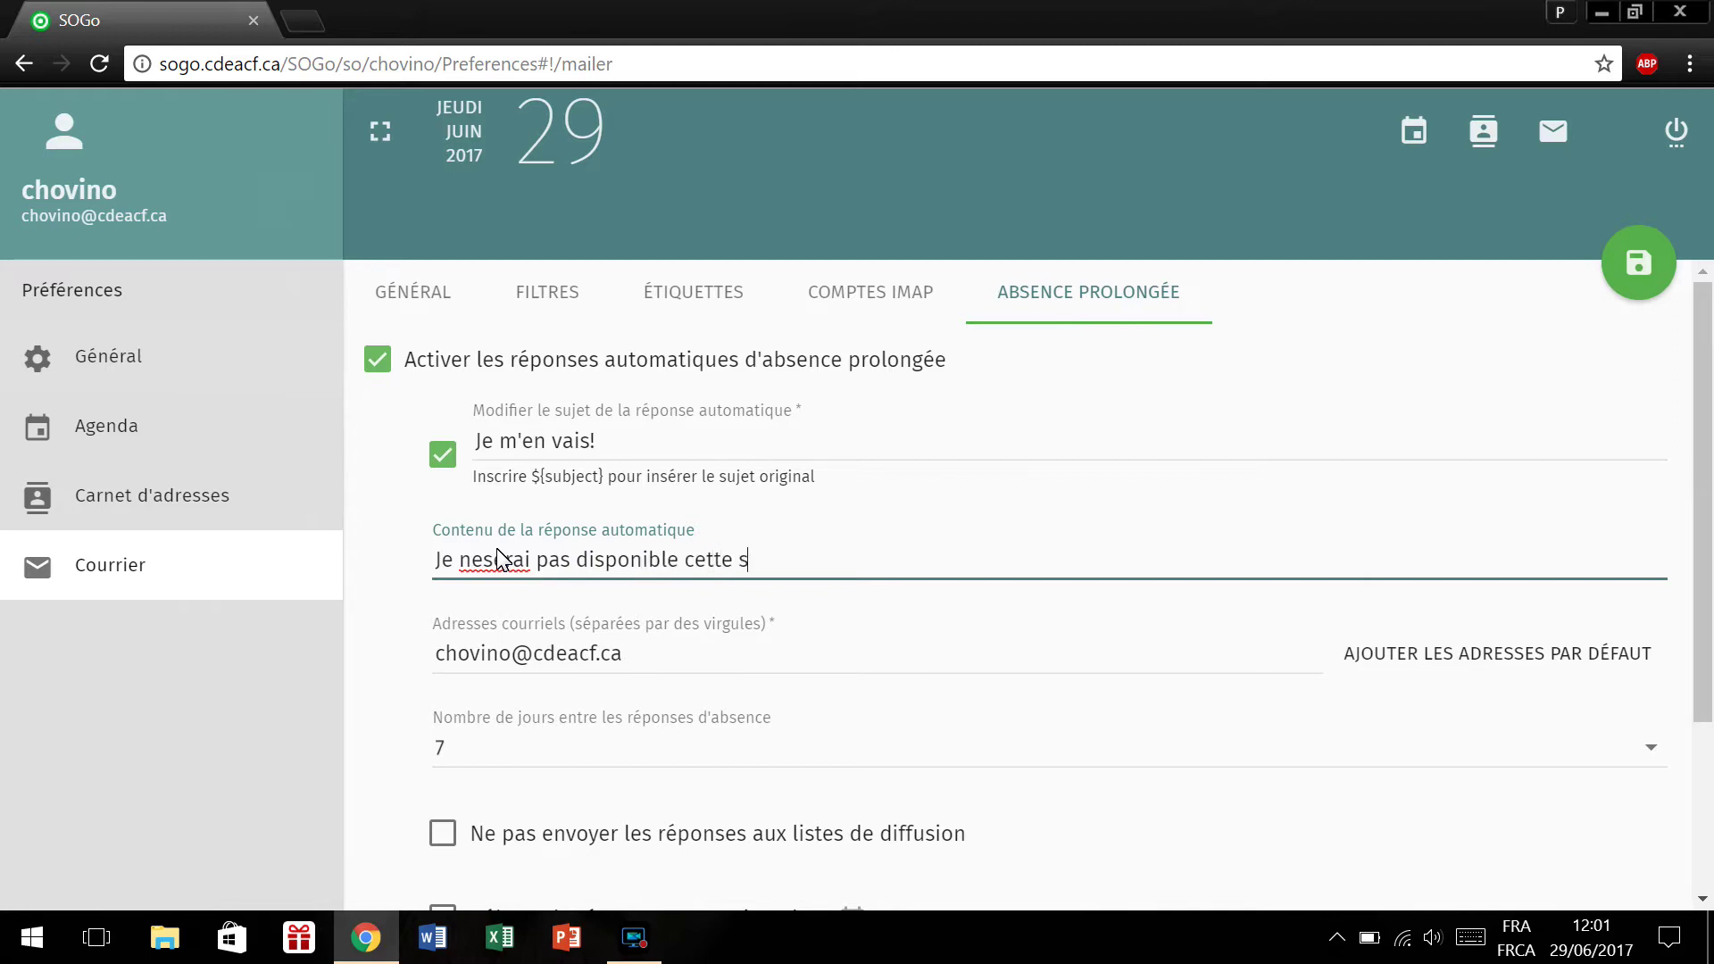
text(emaine!!!)
click(486, 568)
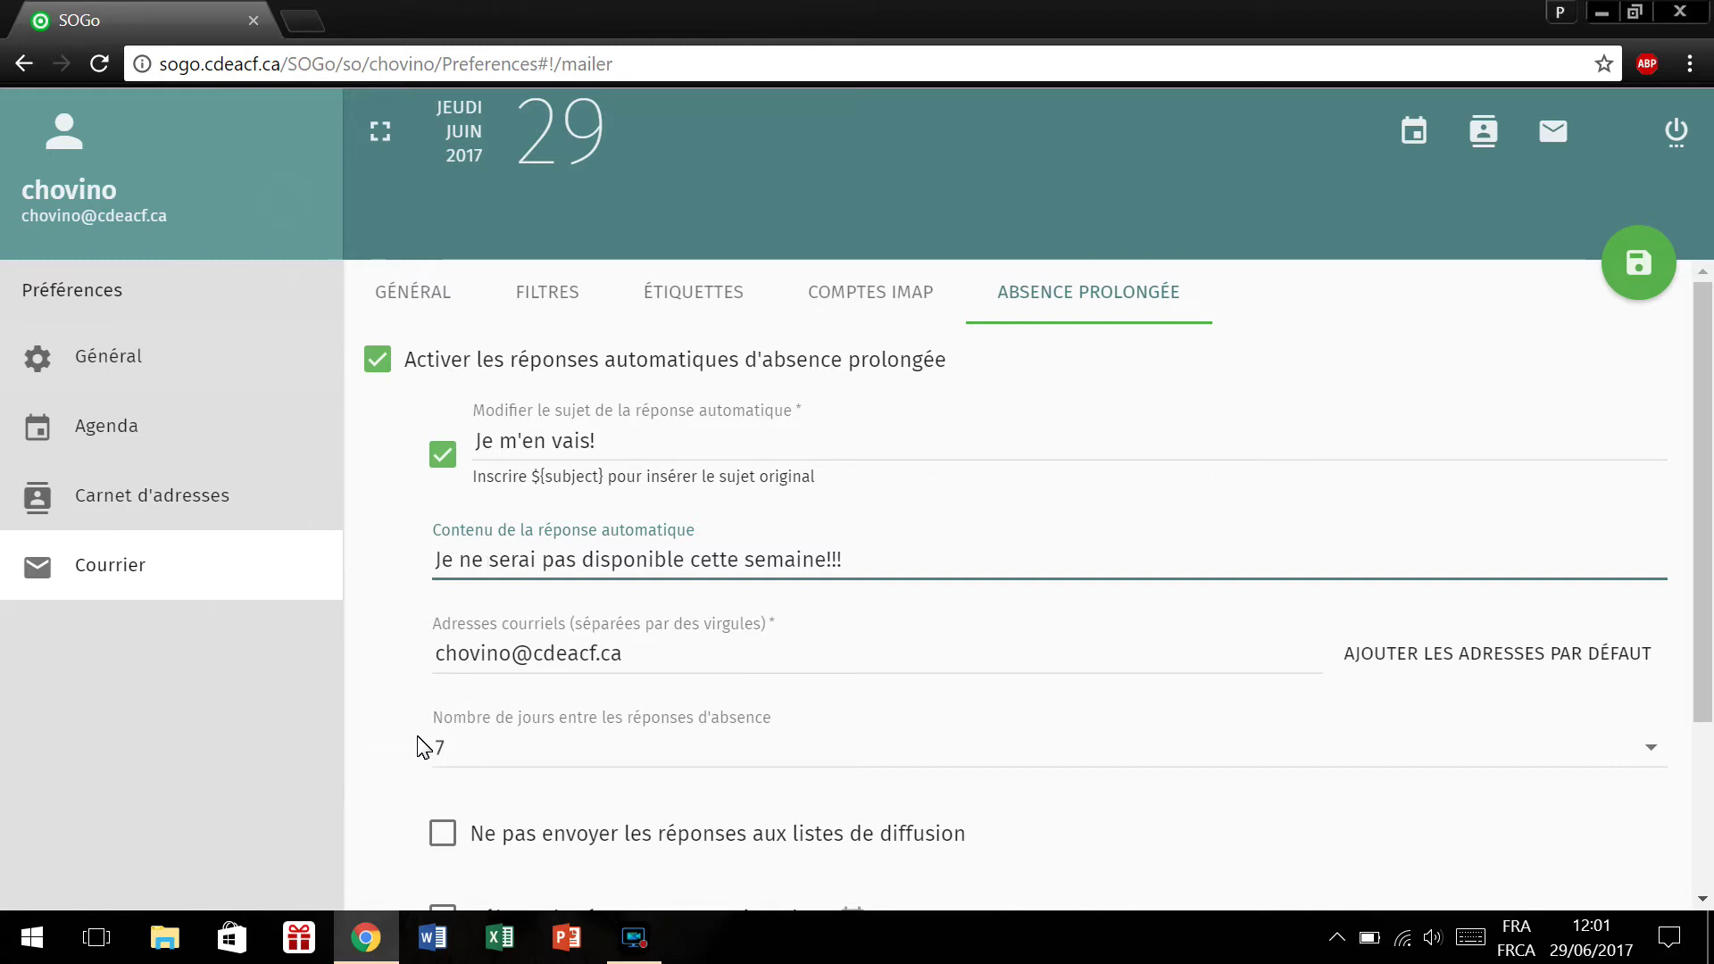
Set the number of days between absence replies to 1 and exclude mailing lists from the replies
click(459, 750)
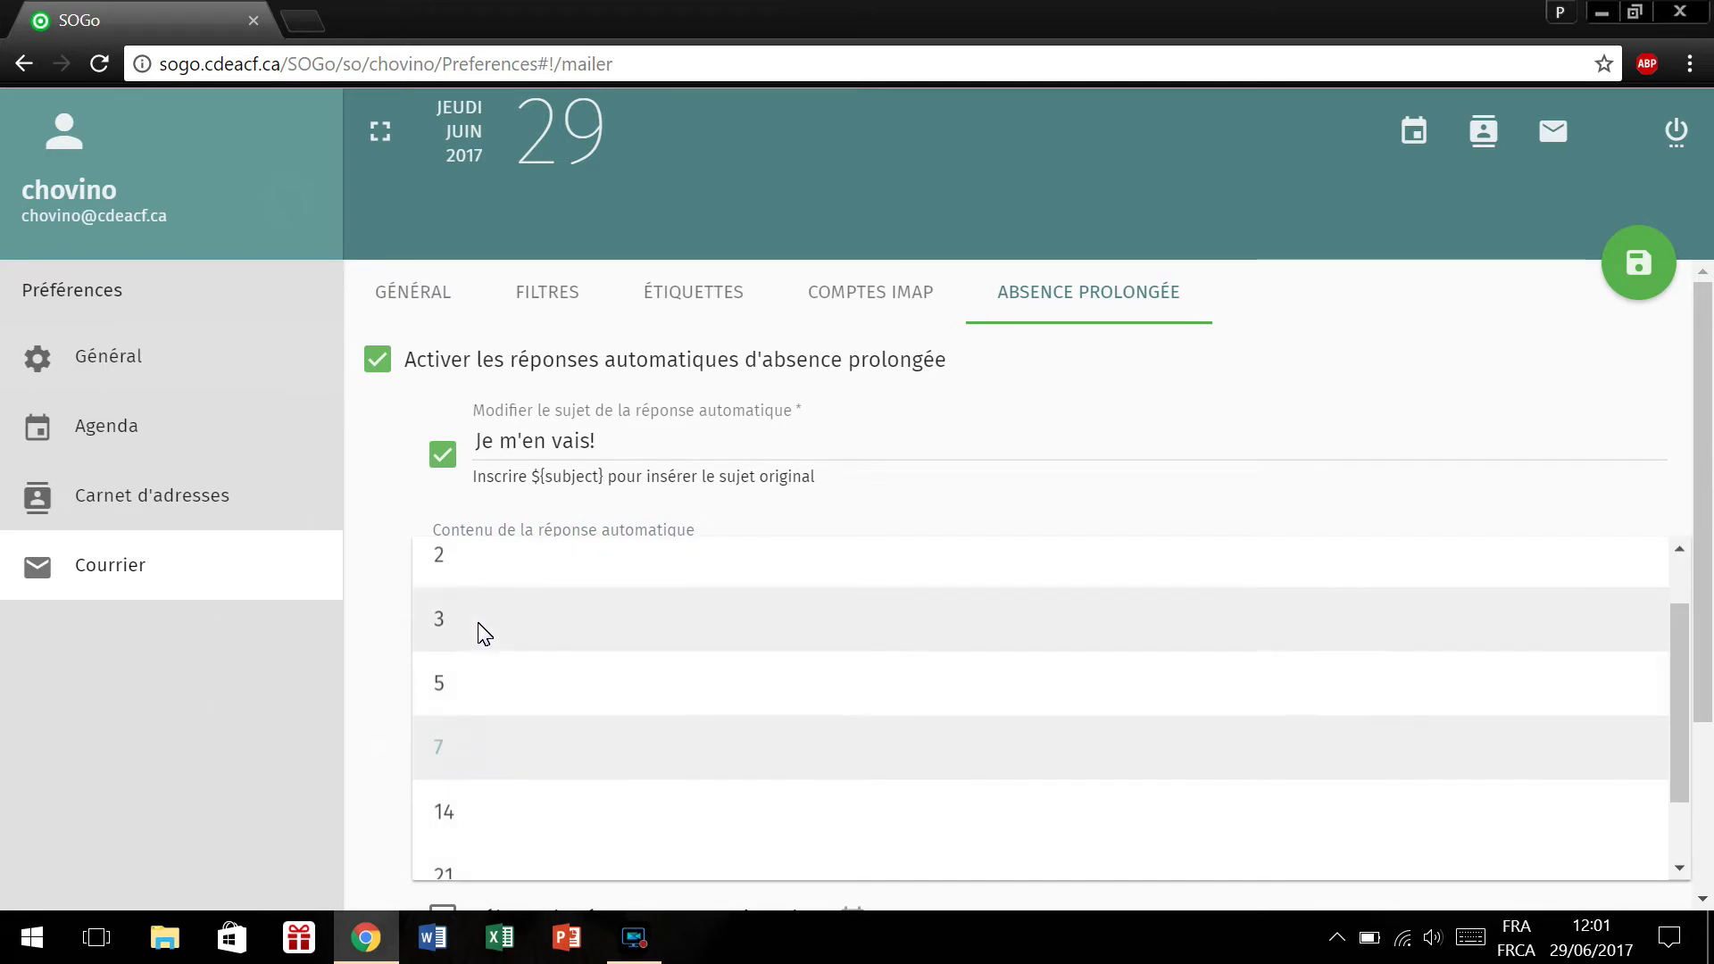
scroll(478, 631, up, 1)
click(470, 570)
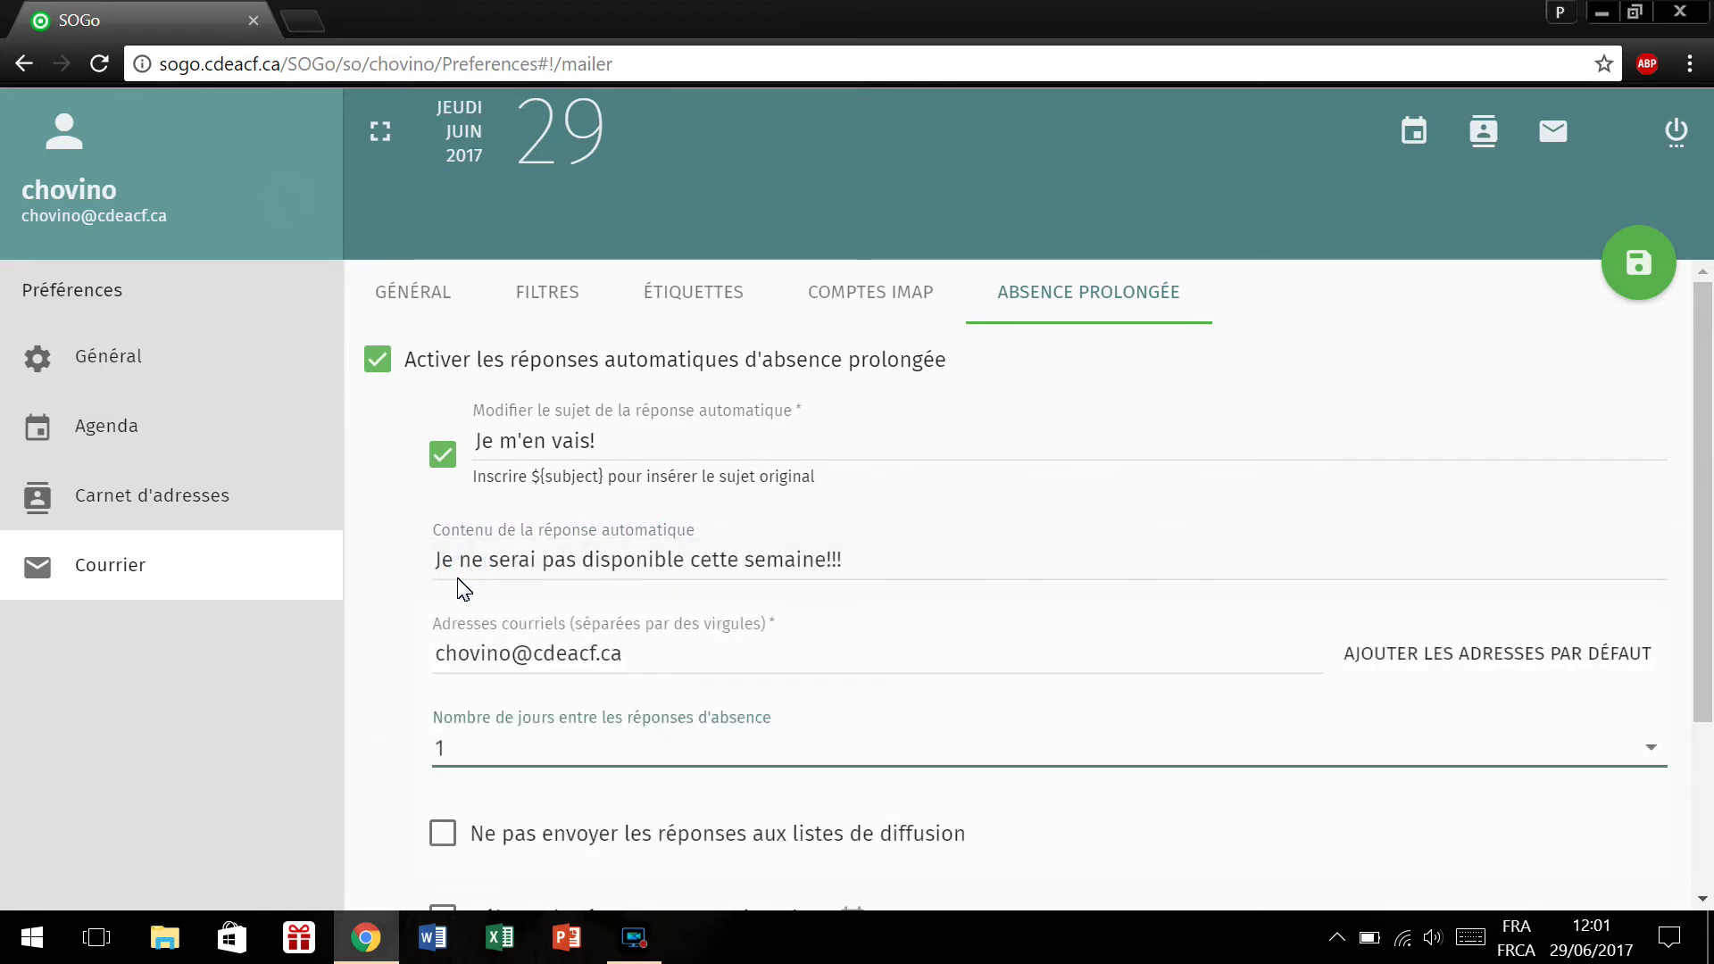
scroll(373, 721, down, 2)
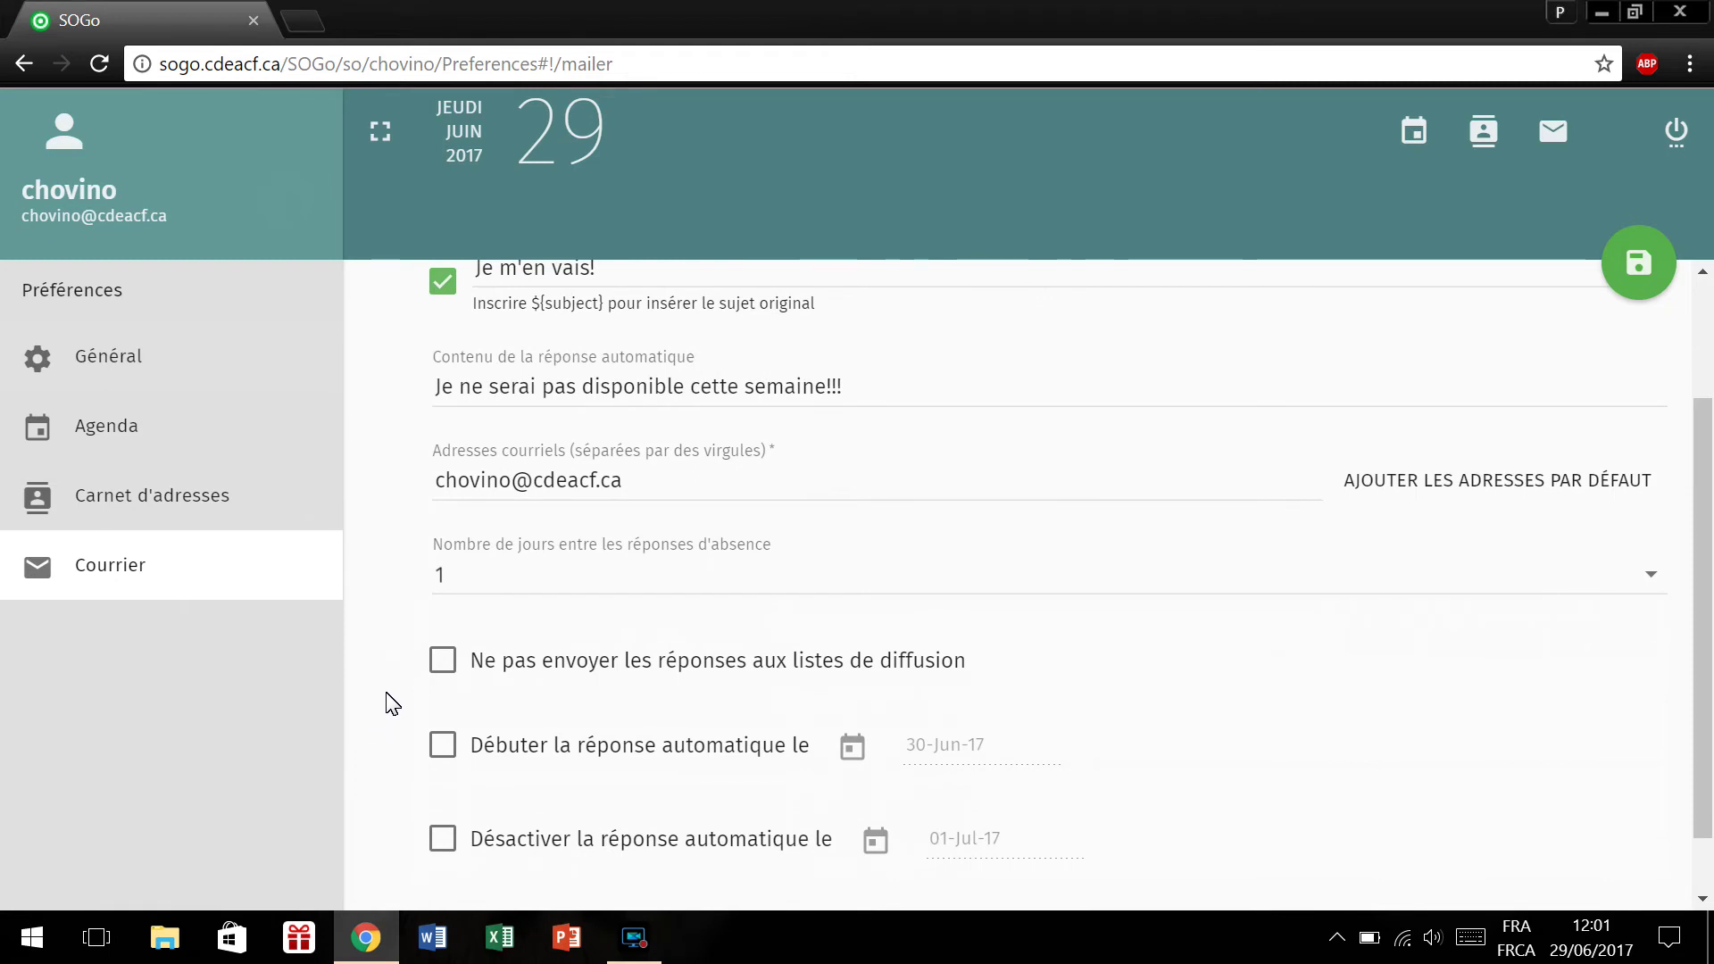
click(443, 662)
Enable a start date for the automatic reply and set it to 30-Jun-17
scroll(419, 719, down, 1)
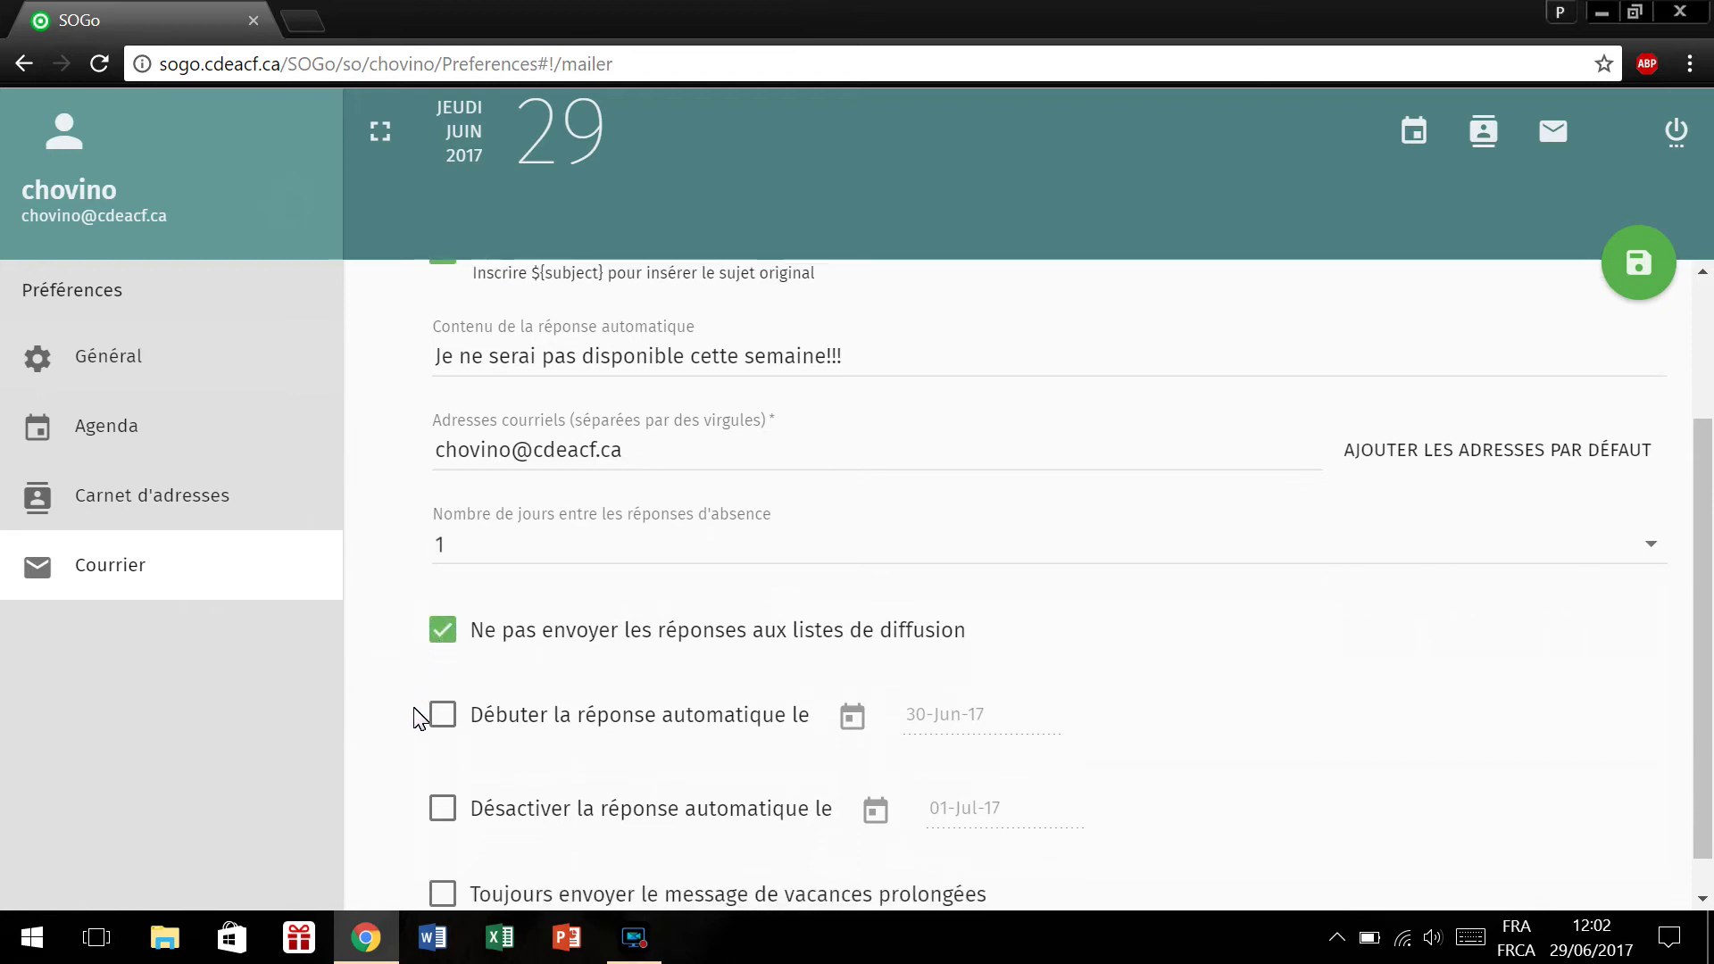
scroll(420, 719, down, 1)
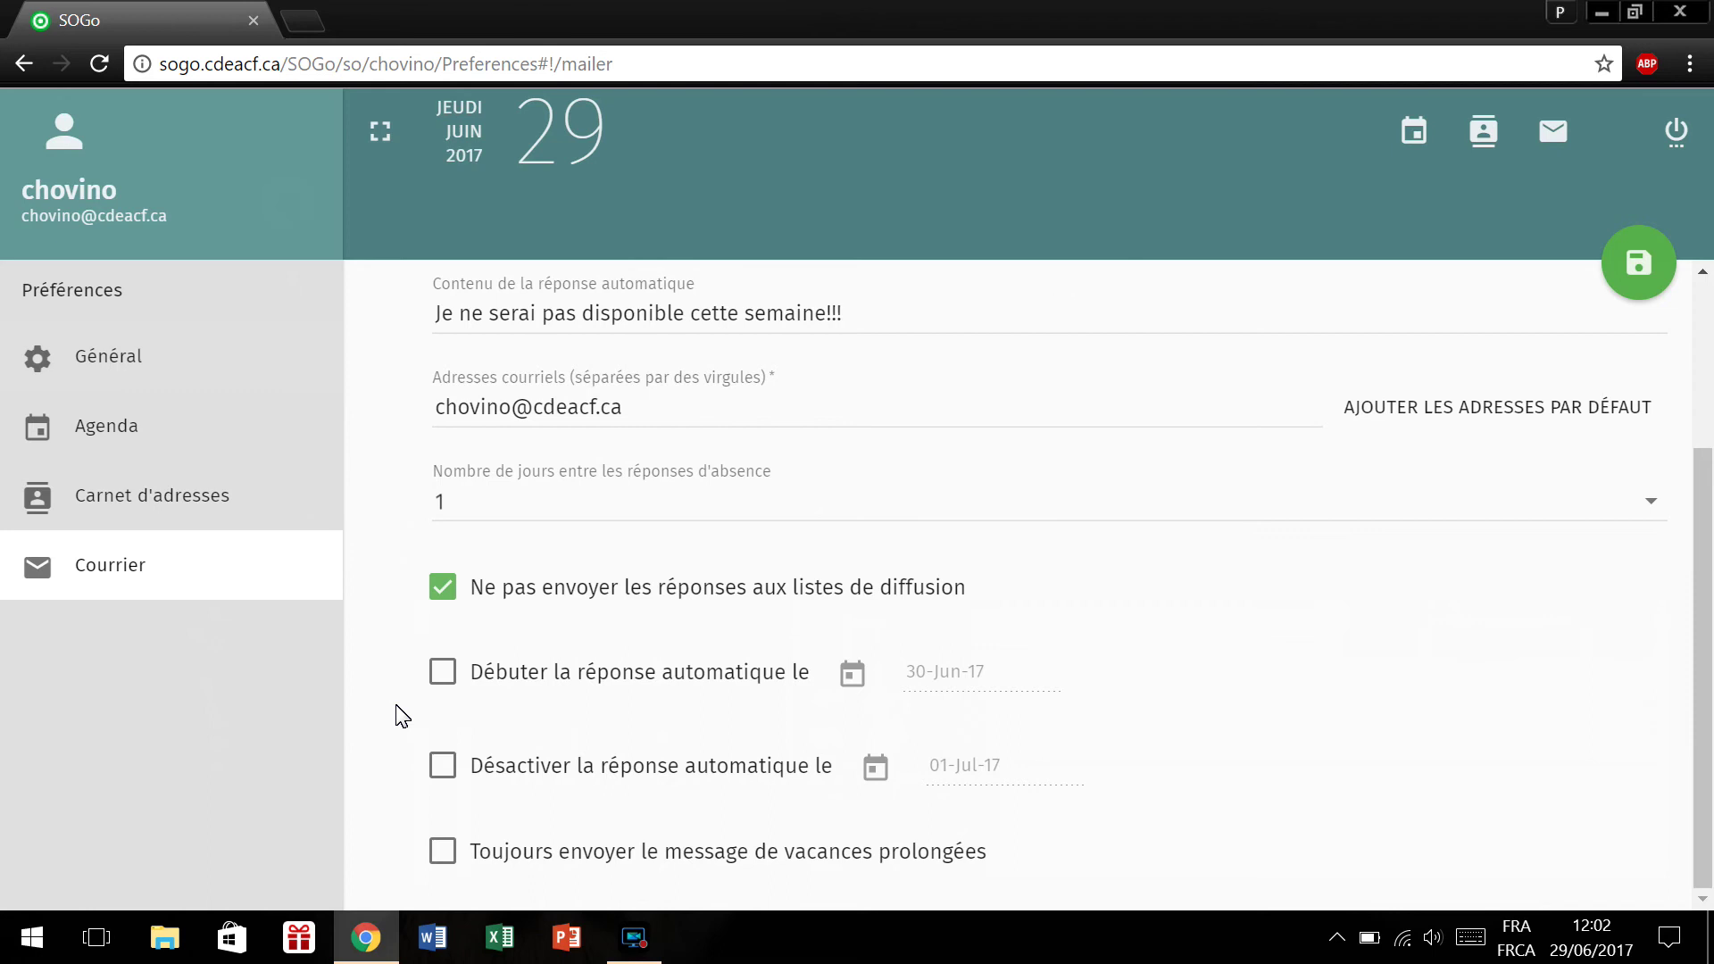
click(440, 680)
click(853, 677)
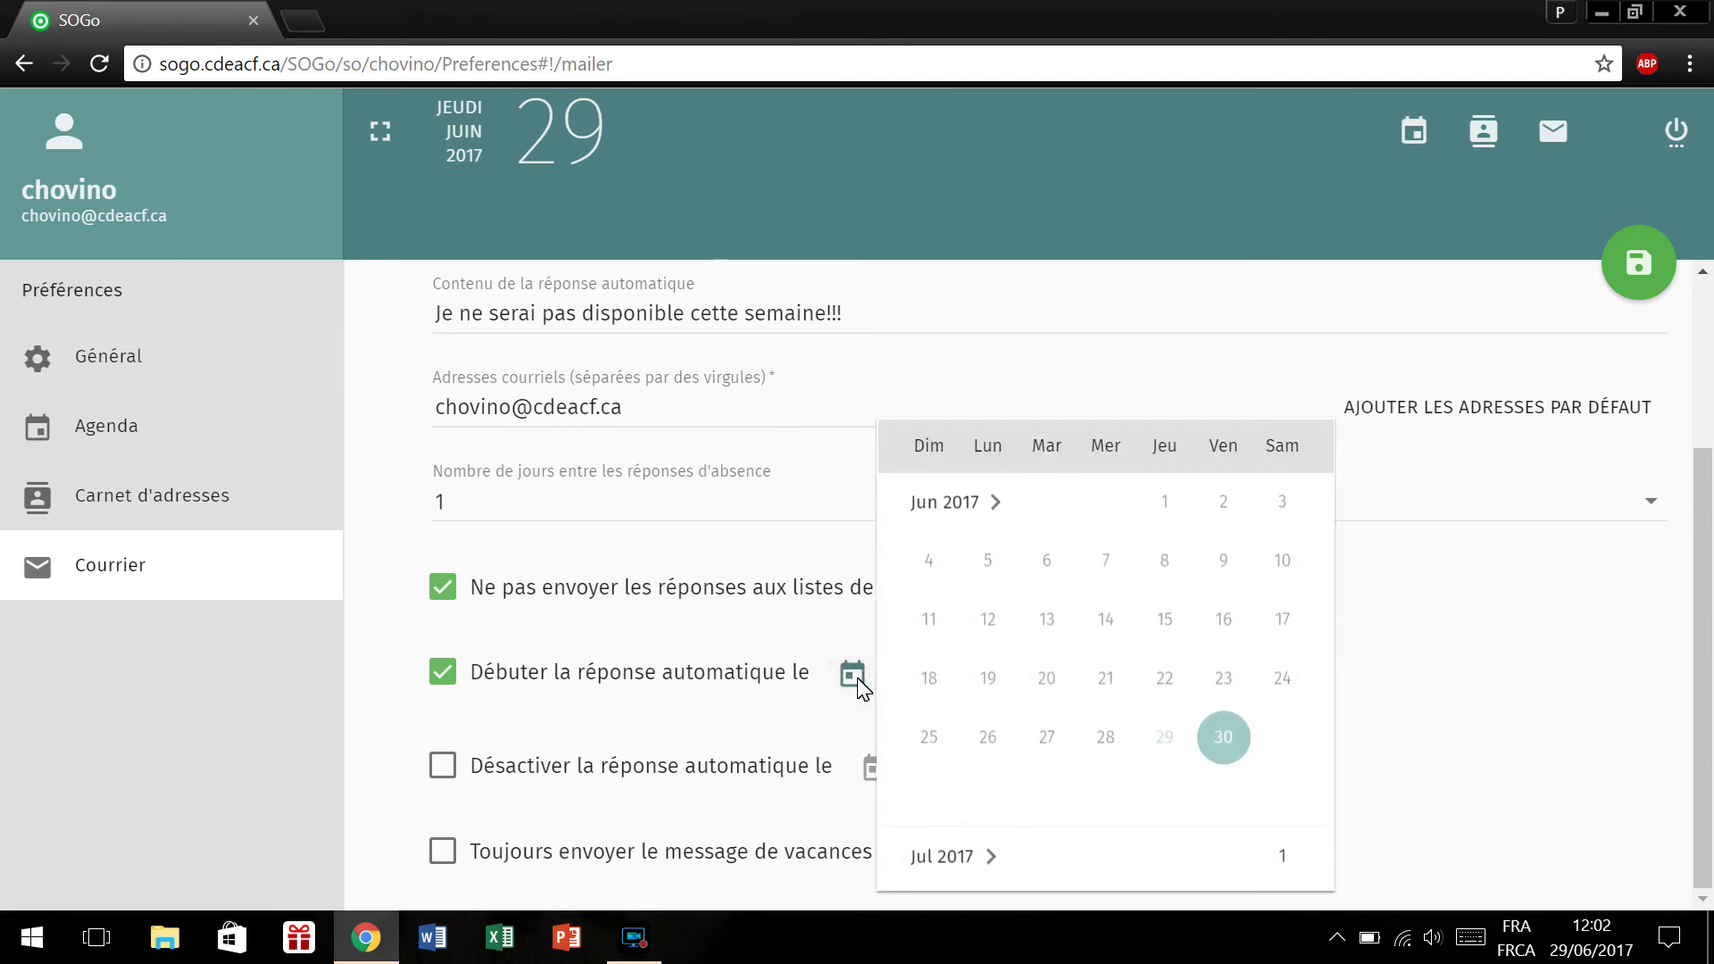
click(1228, 737)
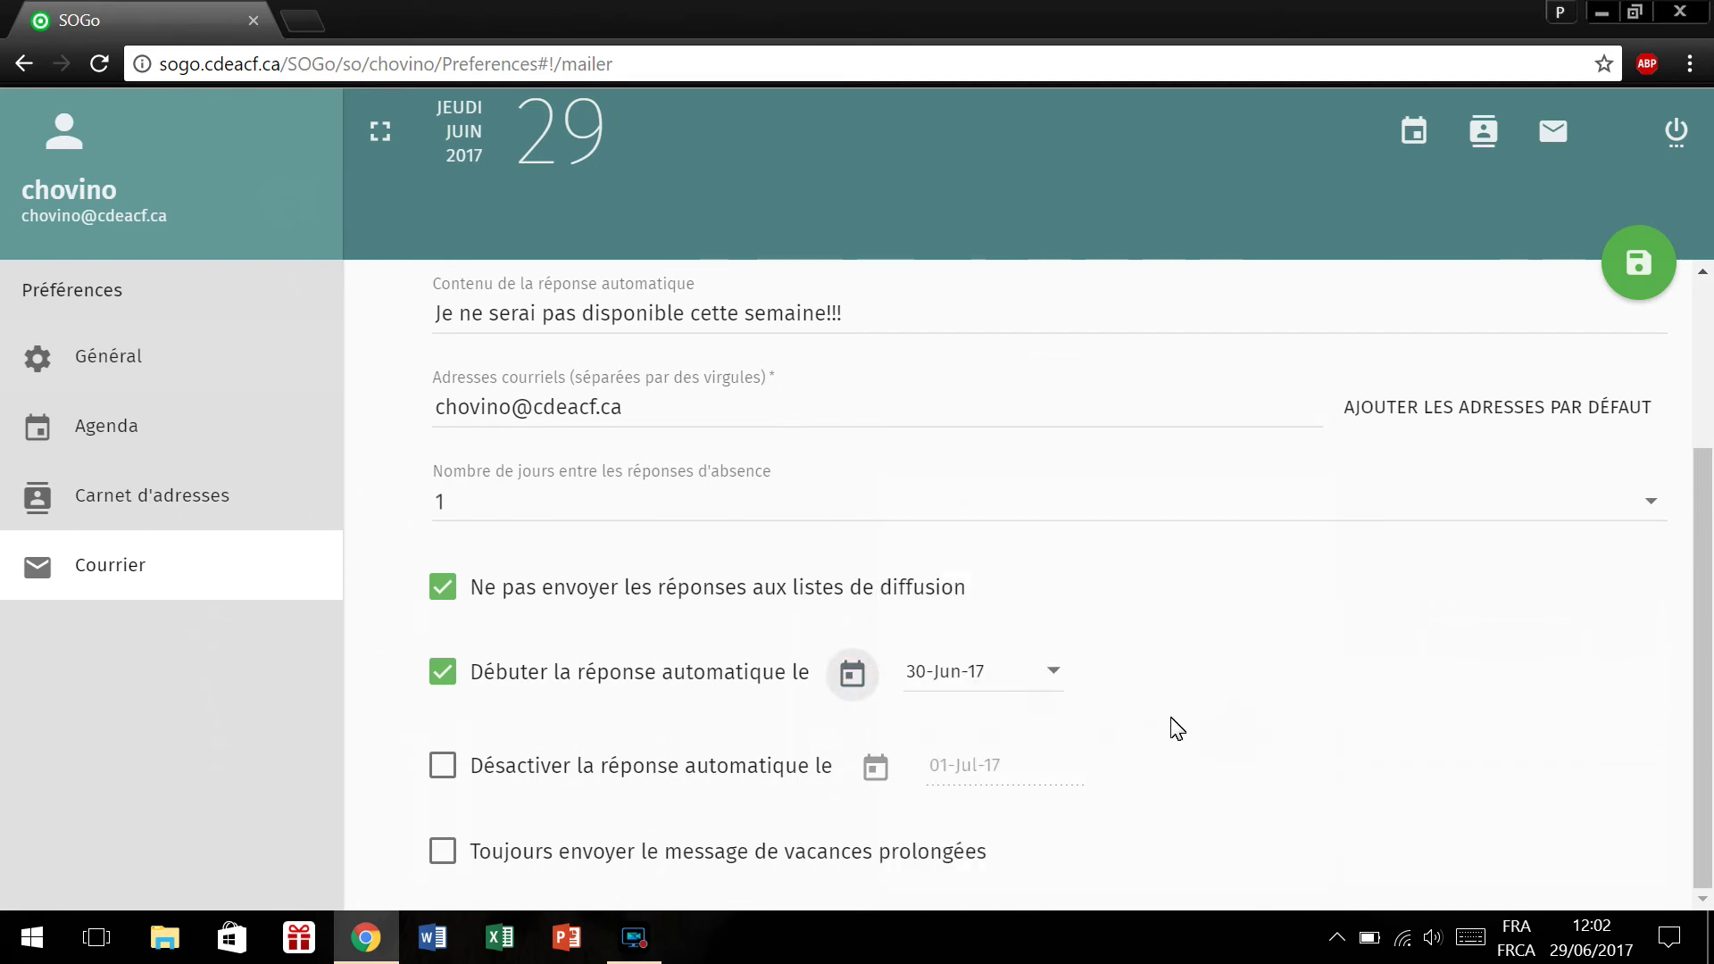
Enable an end date of 01-Jul-17 for the automatic reply
click(442, 768)
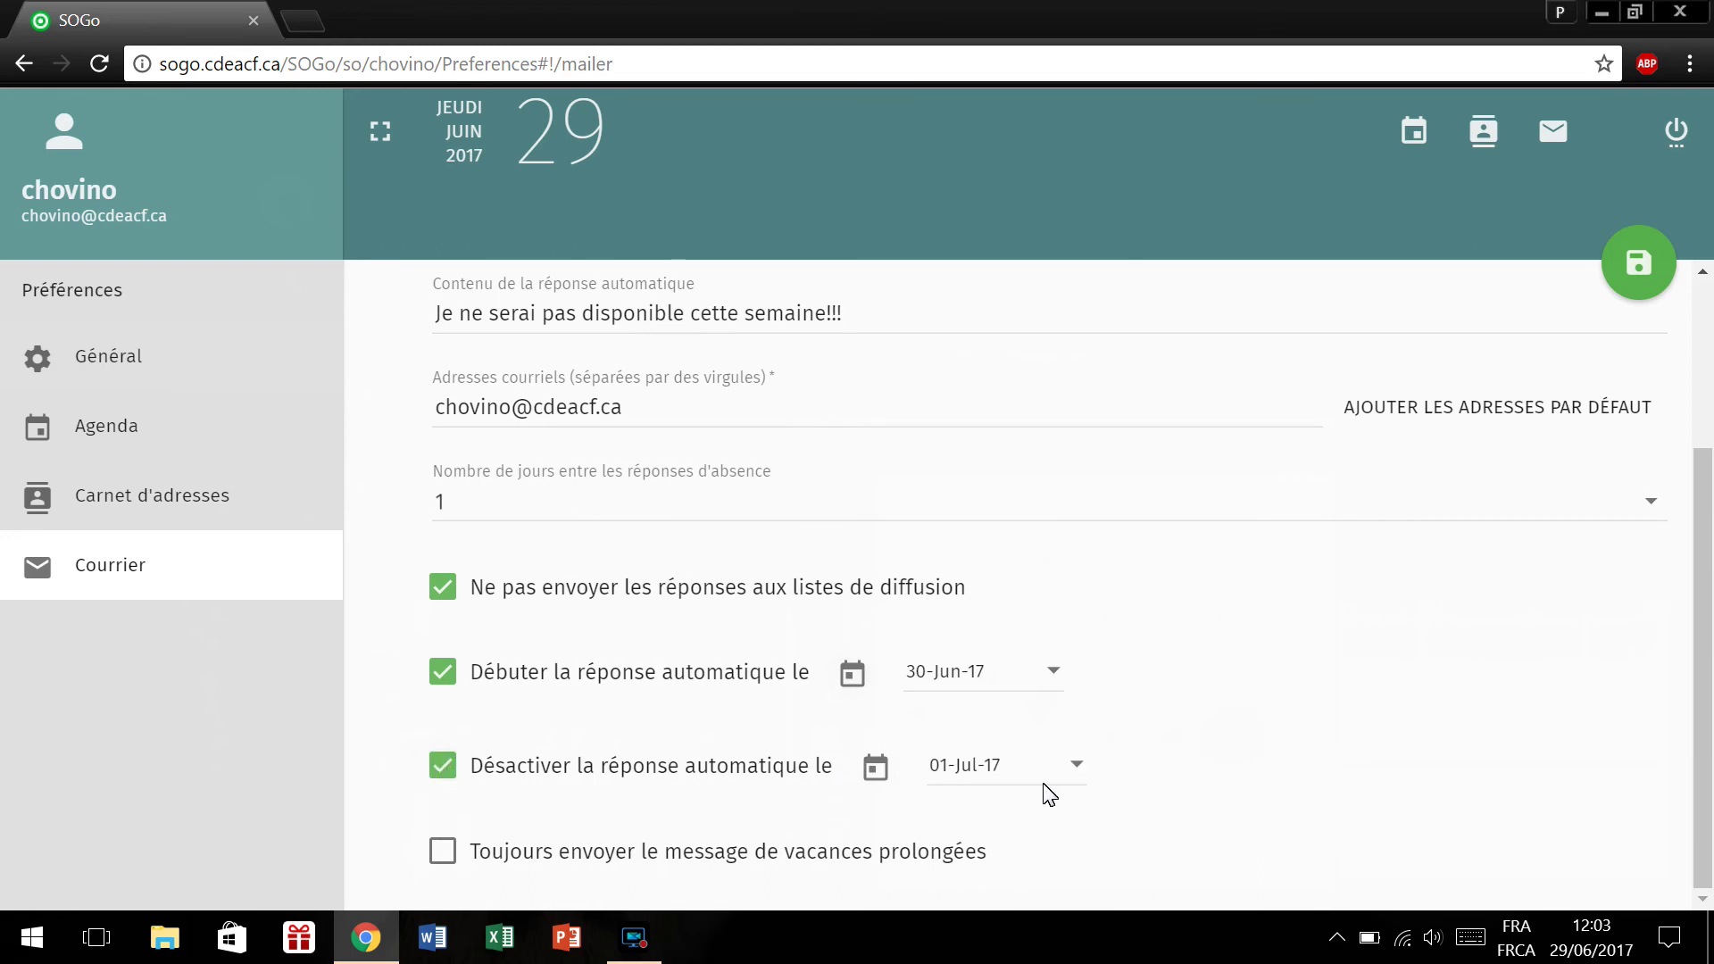
click(876, 766)
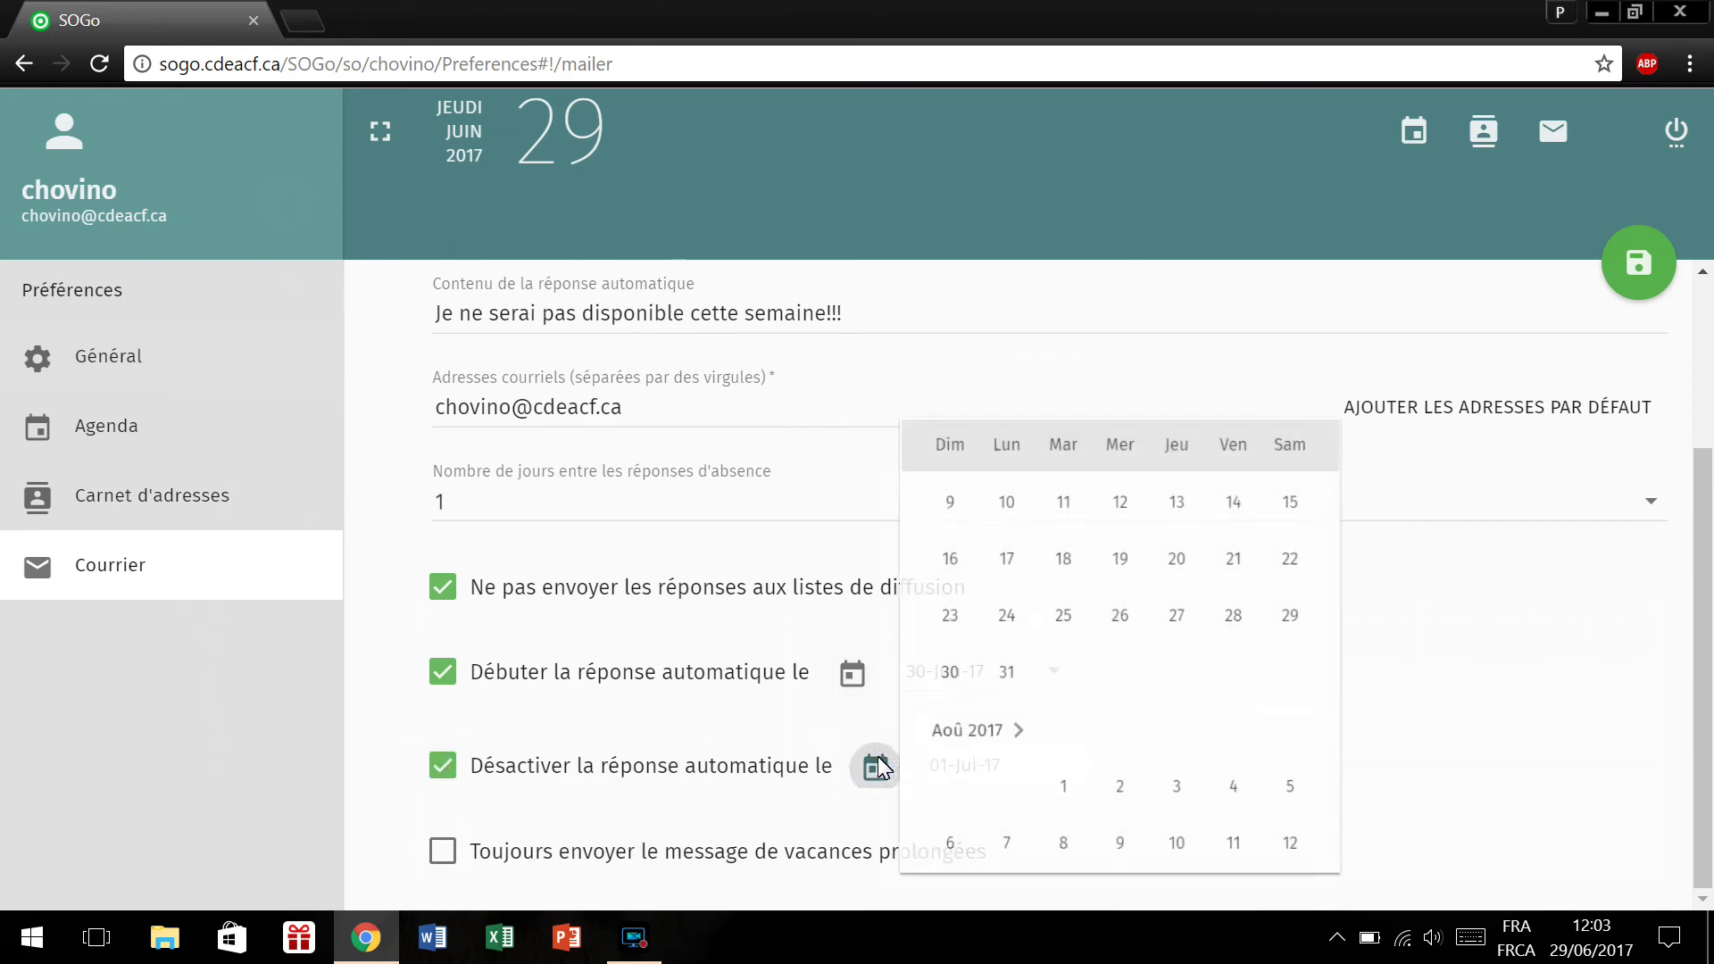
click(878, 764)
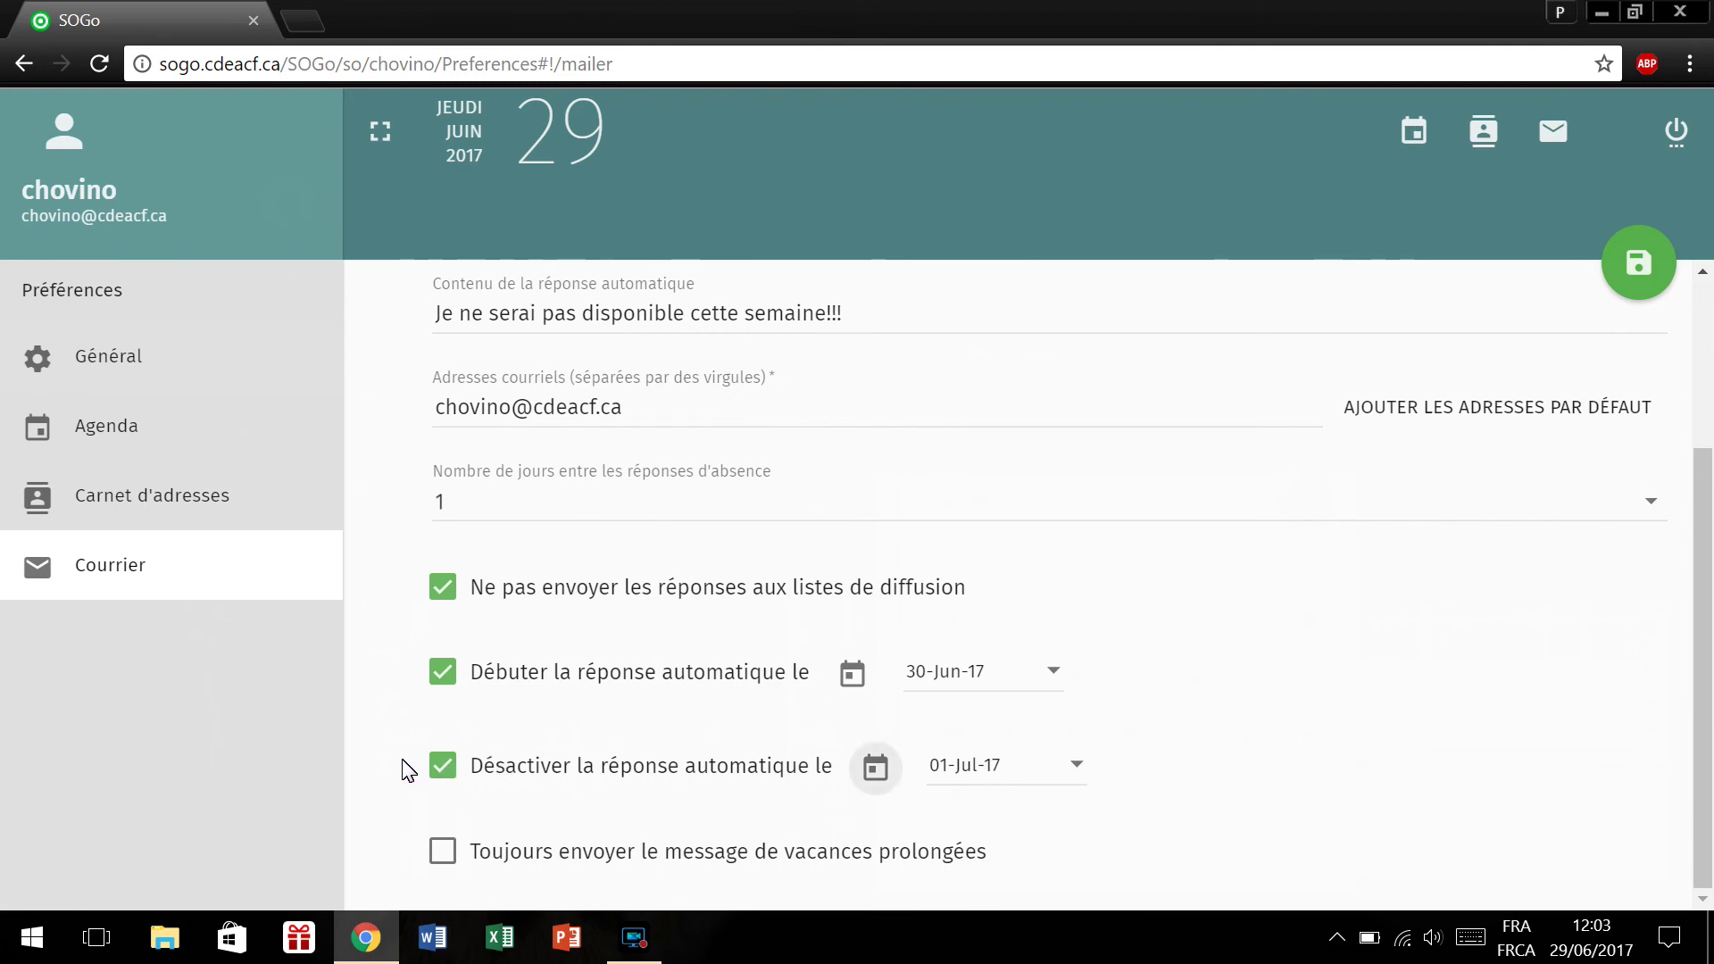
Switch the option to always send the vacation message on and back off, and save the absence reply settings
click(444, 864)
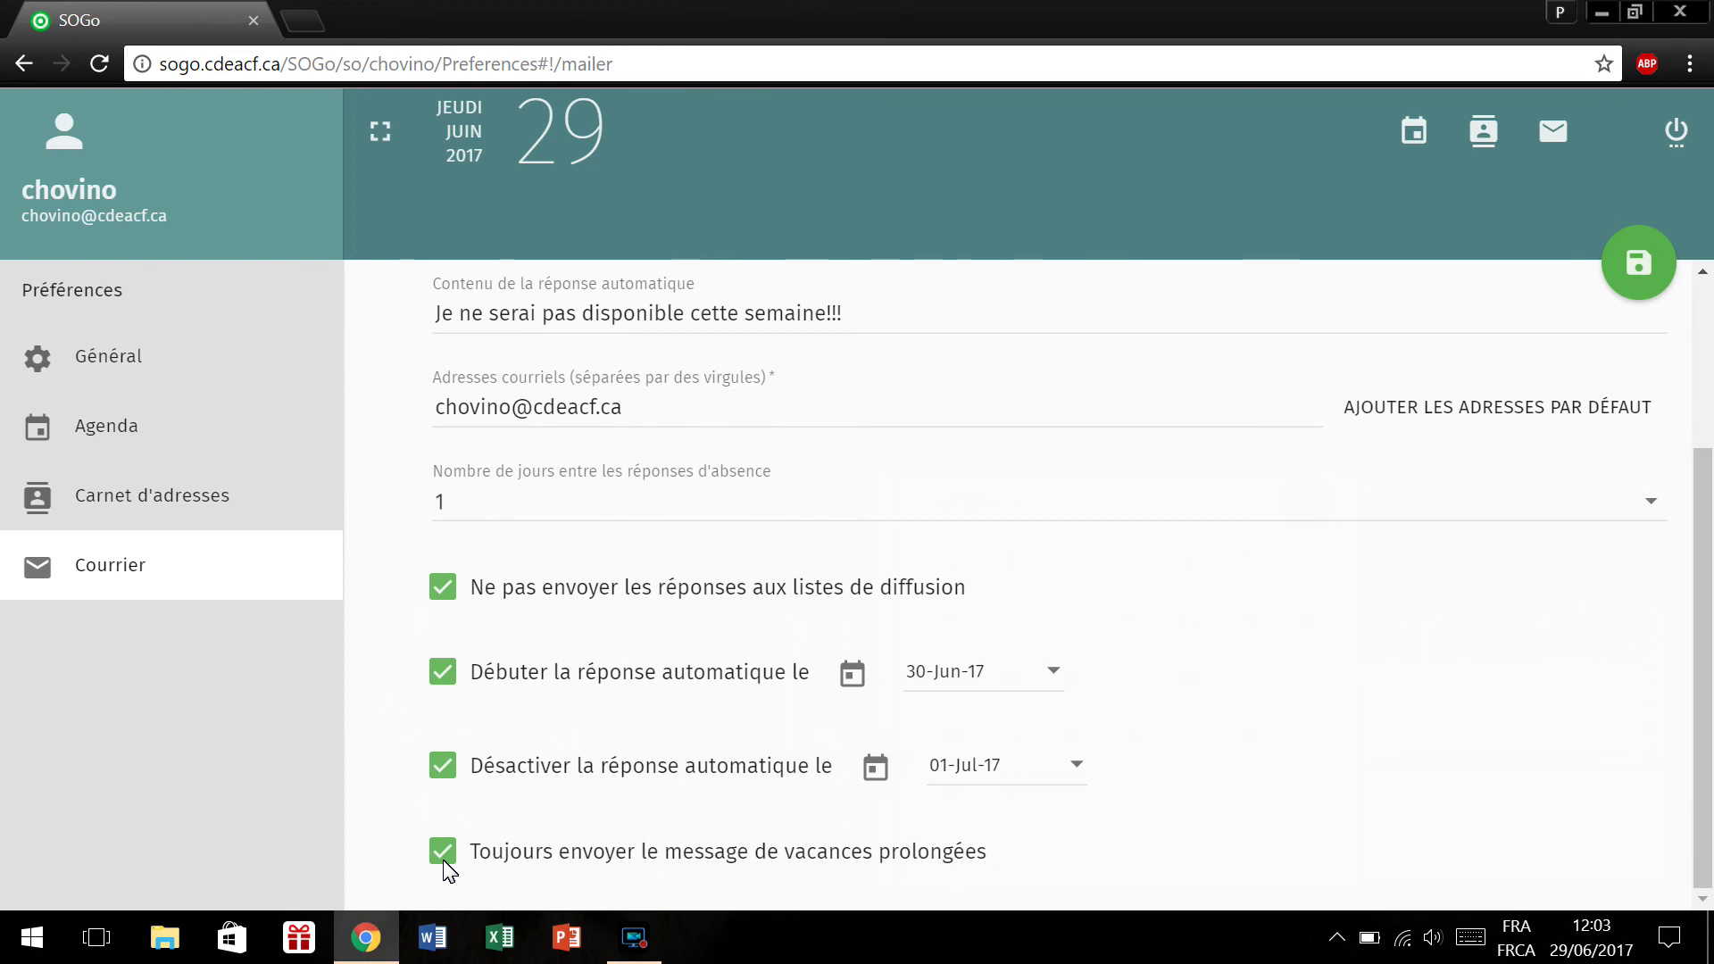
click(445, 864)
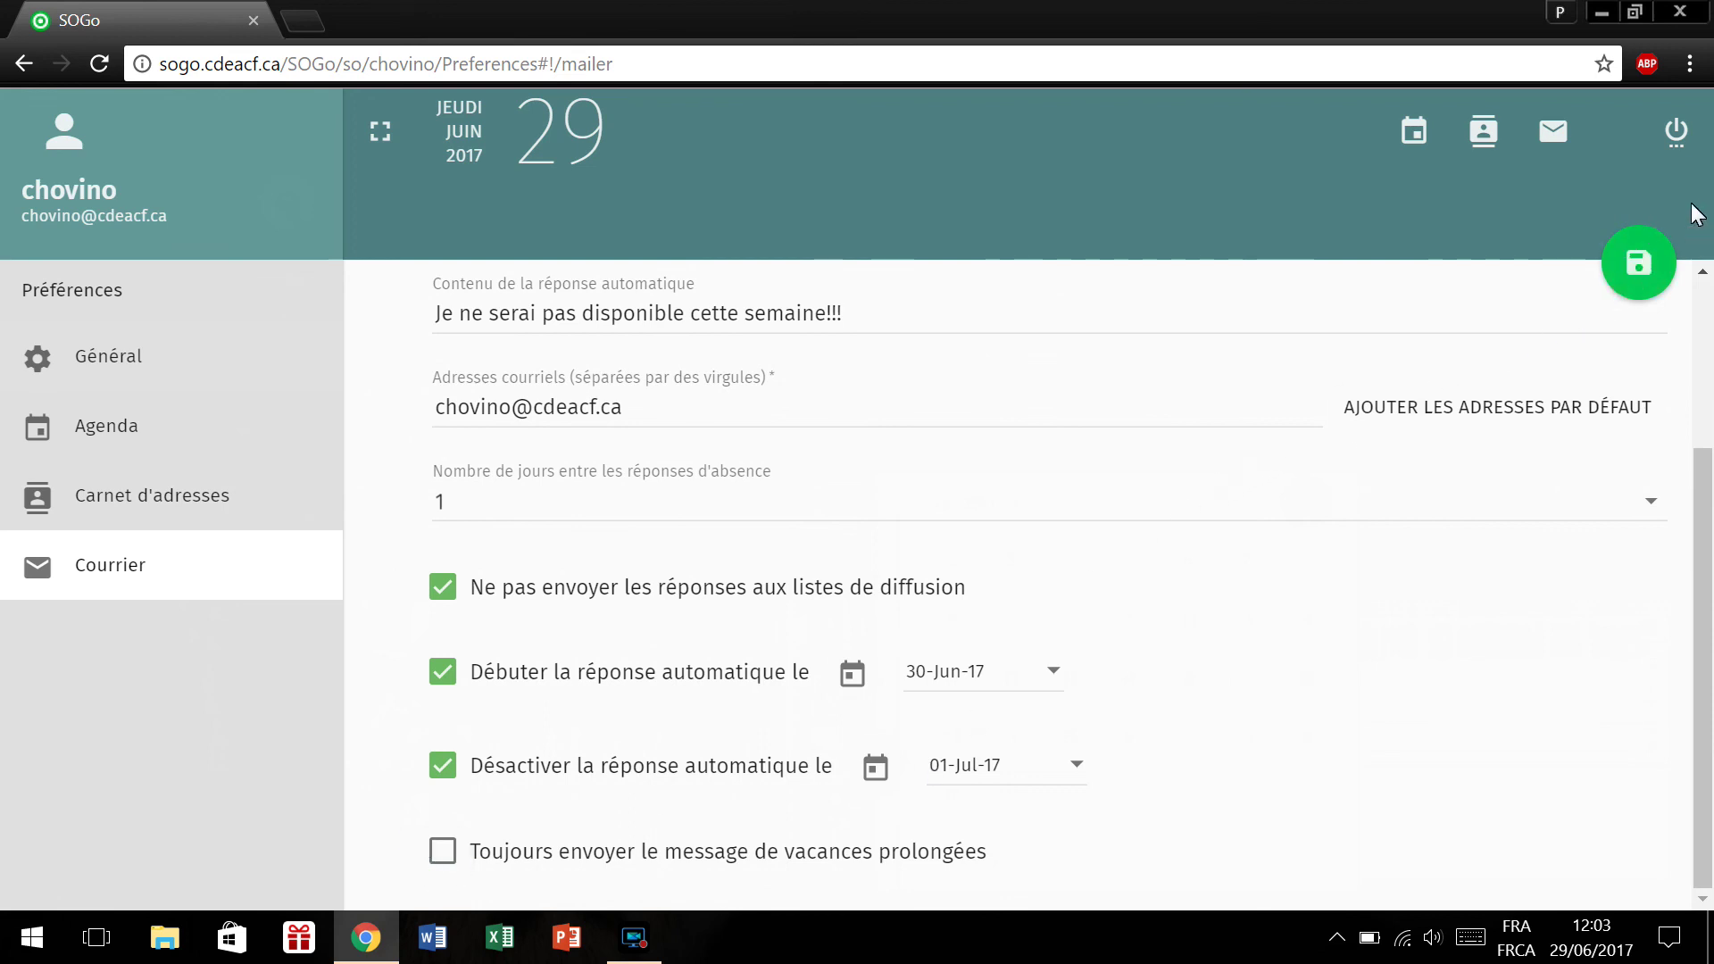
click(1627, 244)
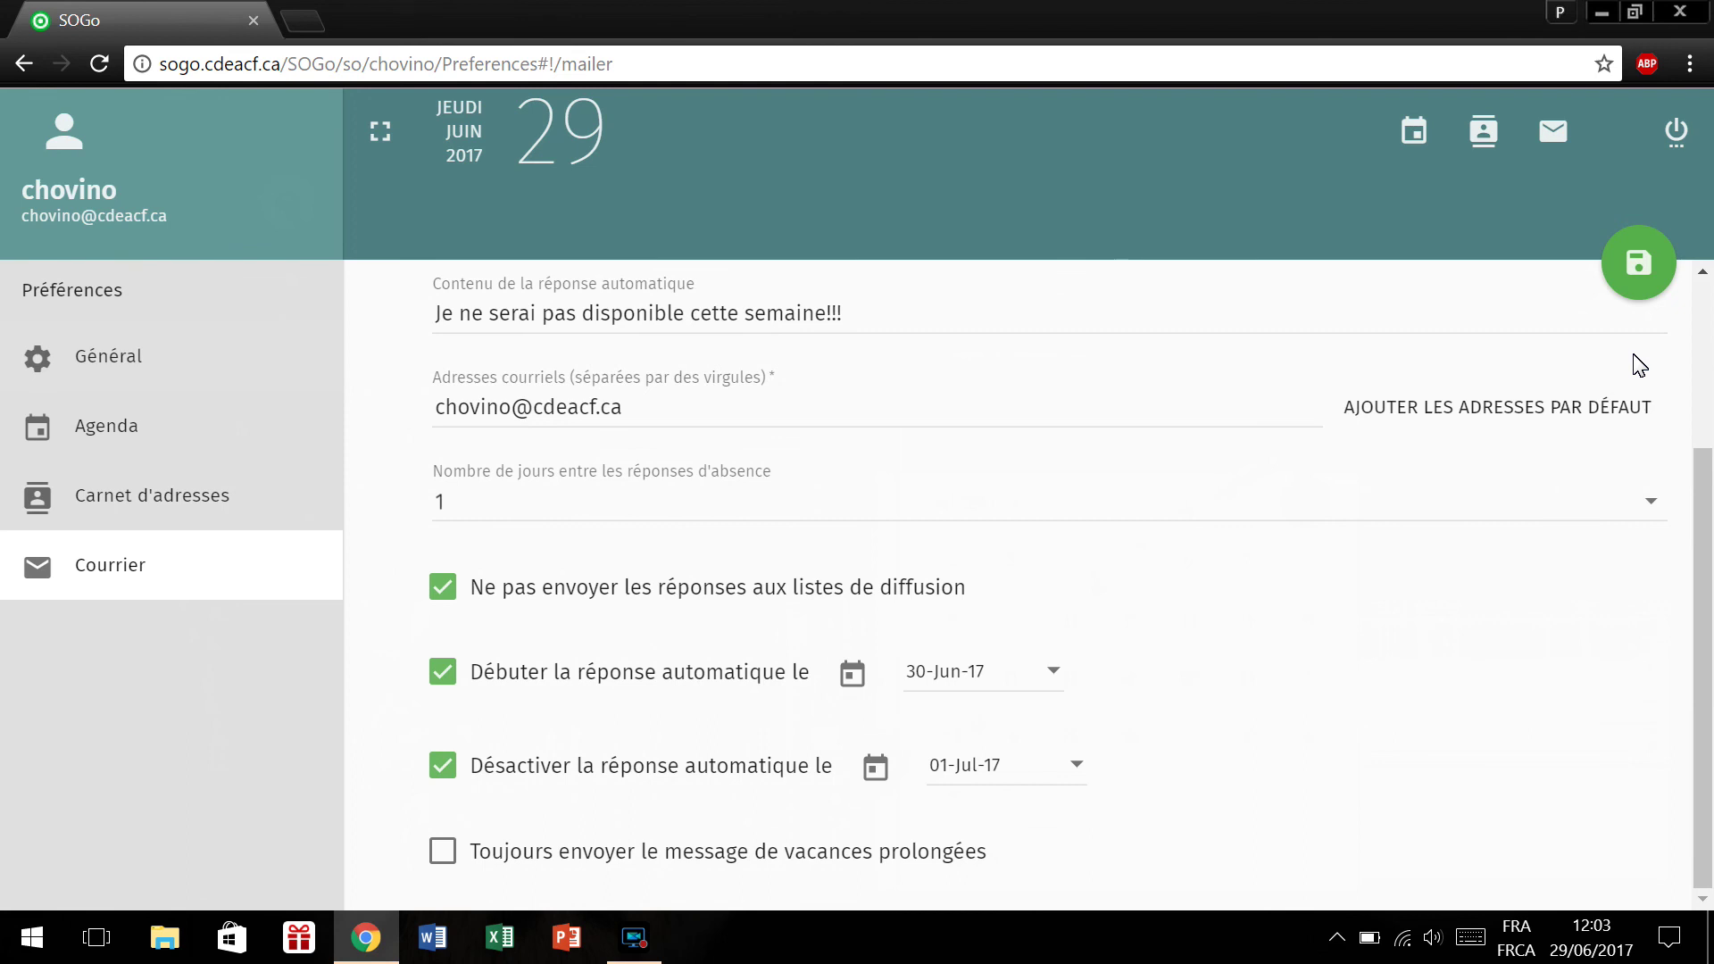
click(1644, 276)
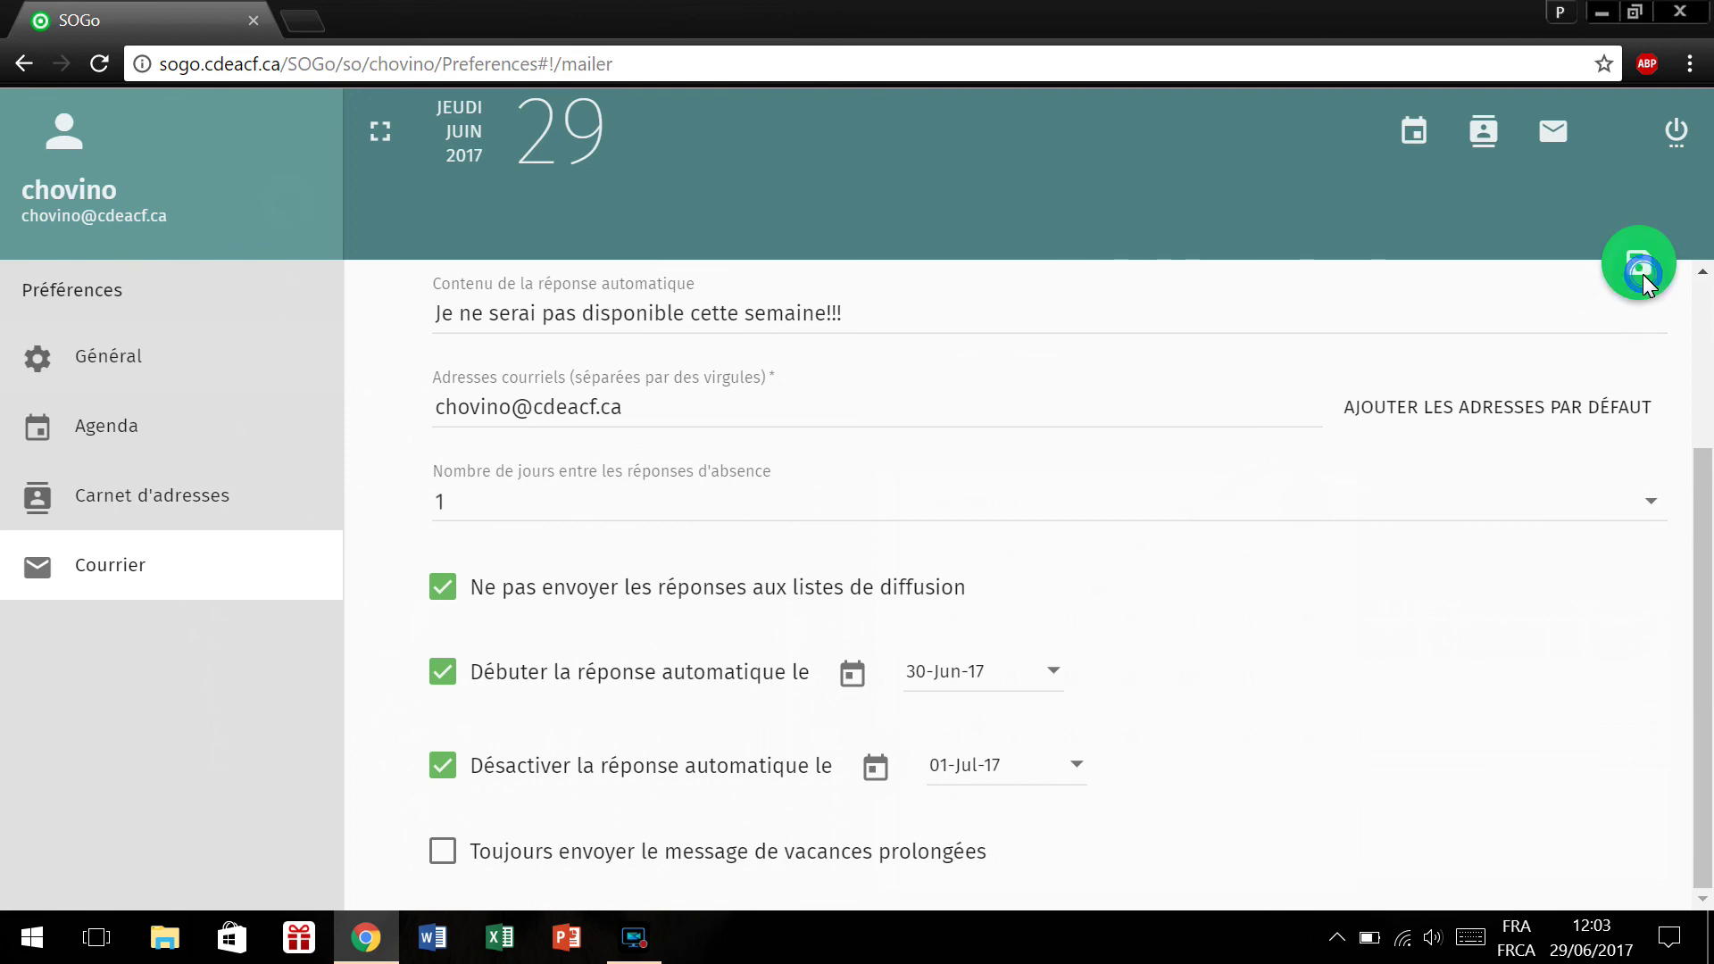